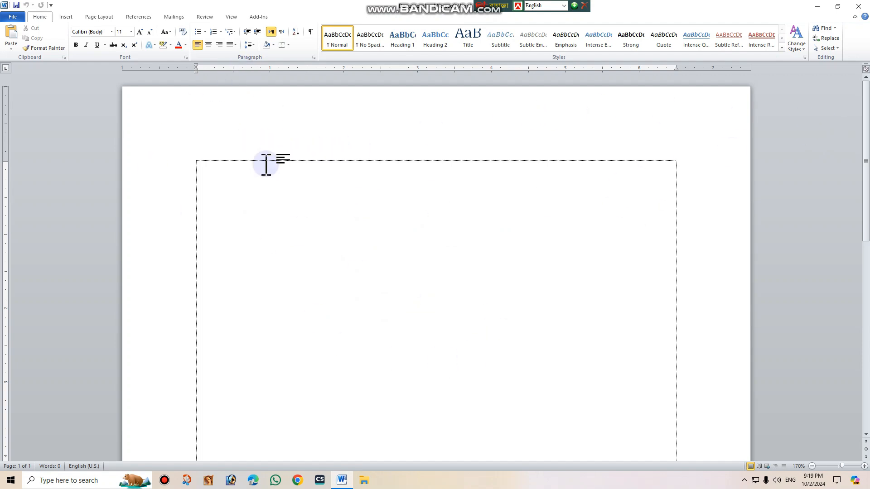
Apply the Narrow margin preset, 0.5" on all sides, to the blank document.
scroll(458, 271, "up", 4, "ctrl")
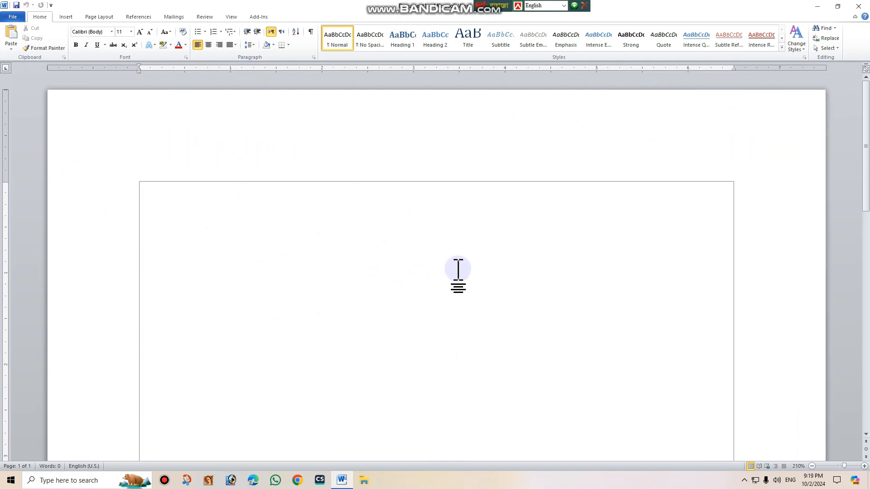
left_click(100, 17)
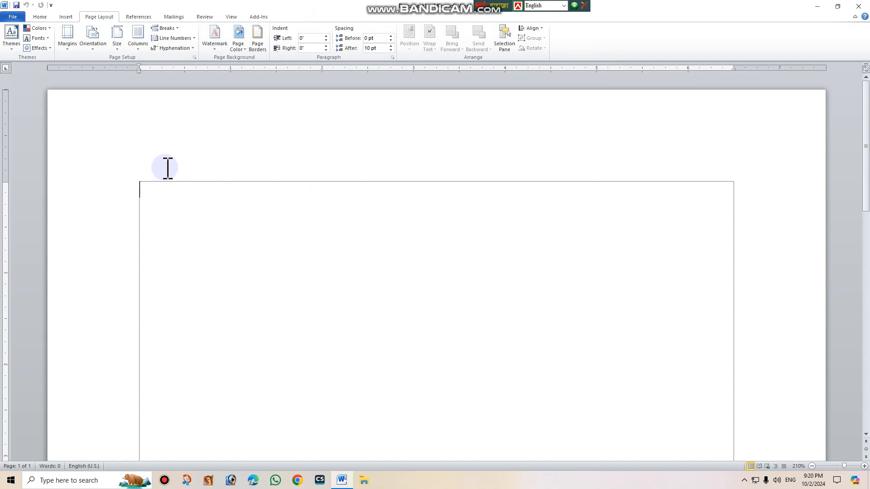
scroll(36, 45, "up", 2)
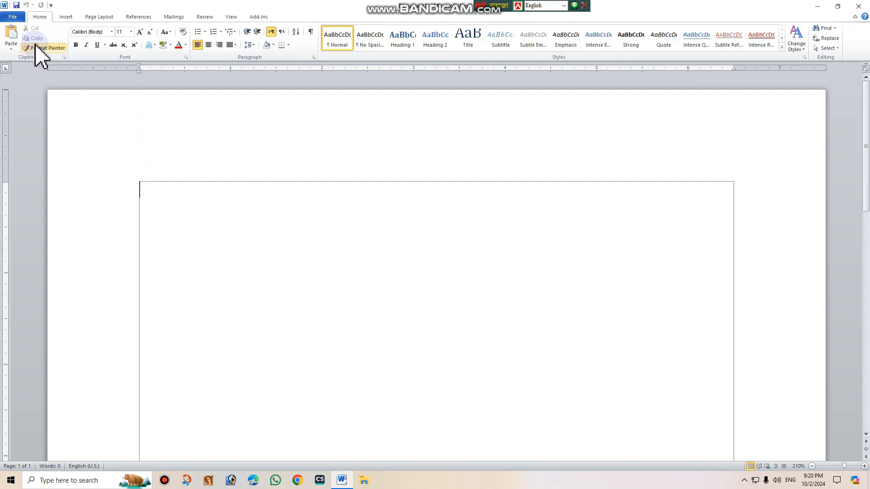
left_click(103, 18)
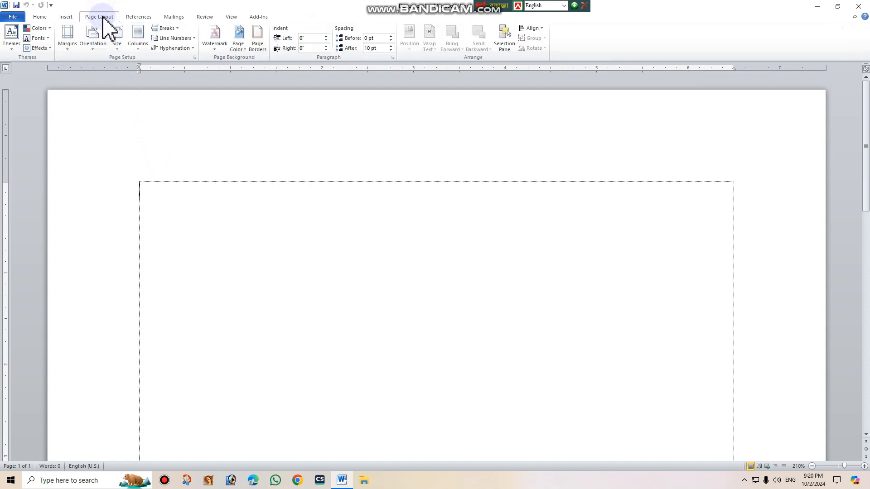
left_click(141, 194)
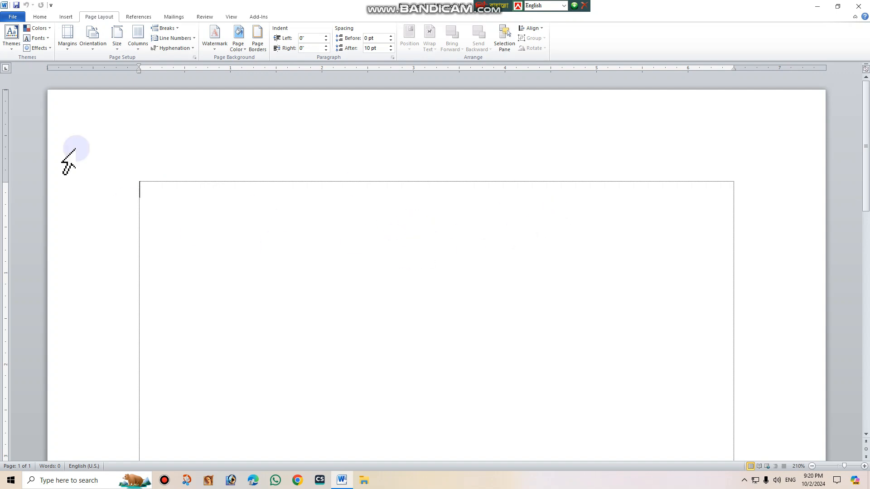
left_click(67, 44)
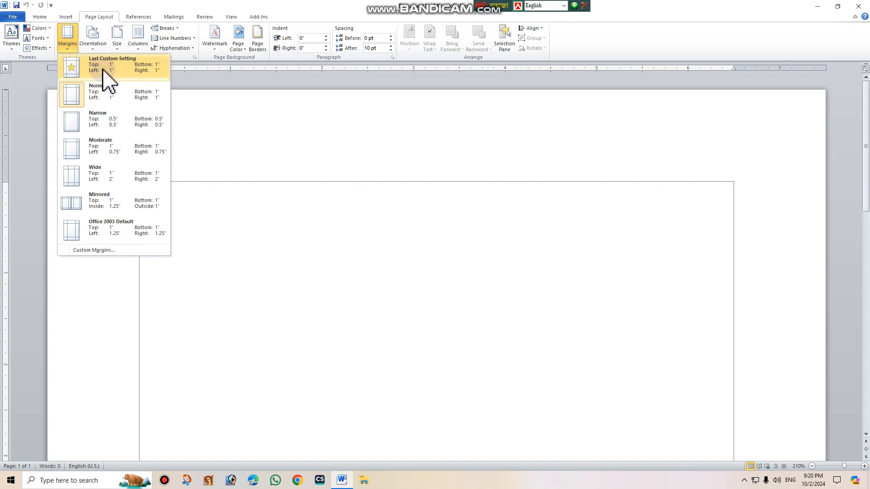
left_click(125, 125)
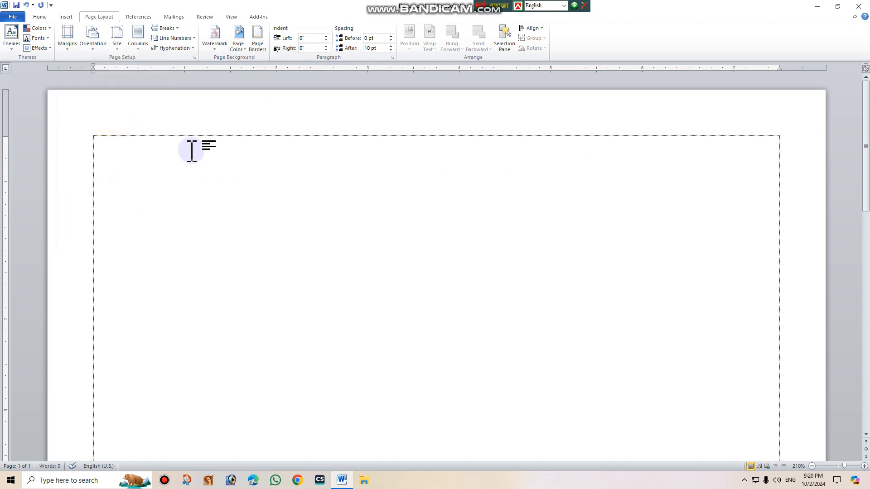
Set custom page margins of 1" for top, left, bottom and right, applied to the whole document.
left_click(68, 49)
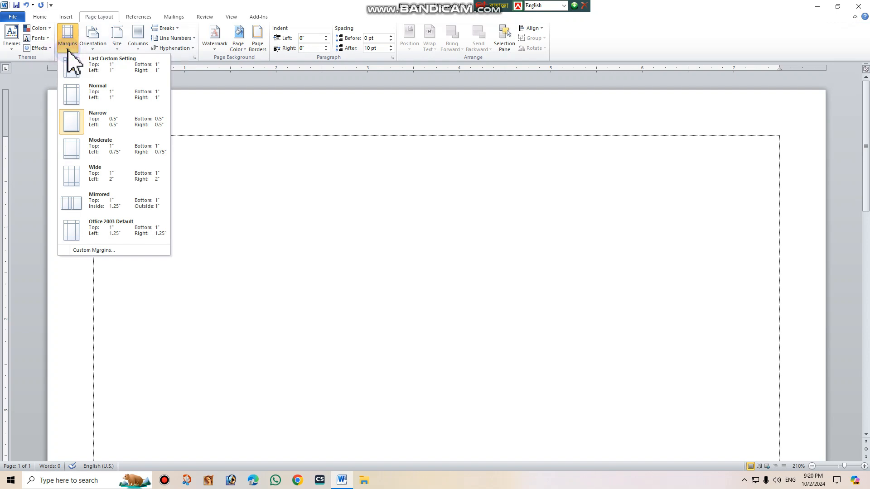
left_click(94, 250)
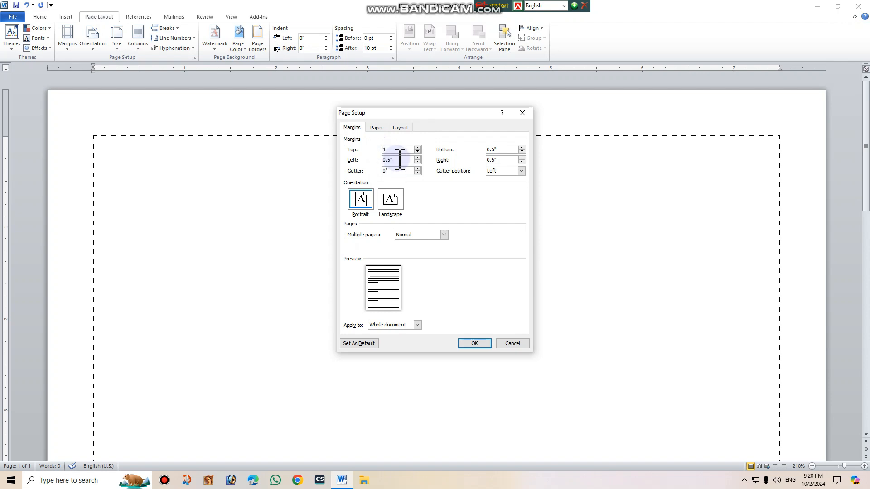
left_click_drag(399, 159, 384, 162)
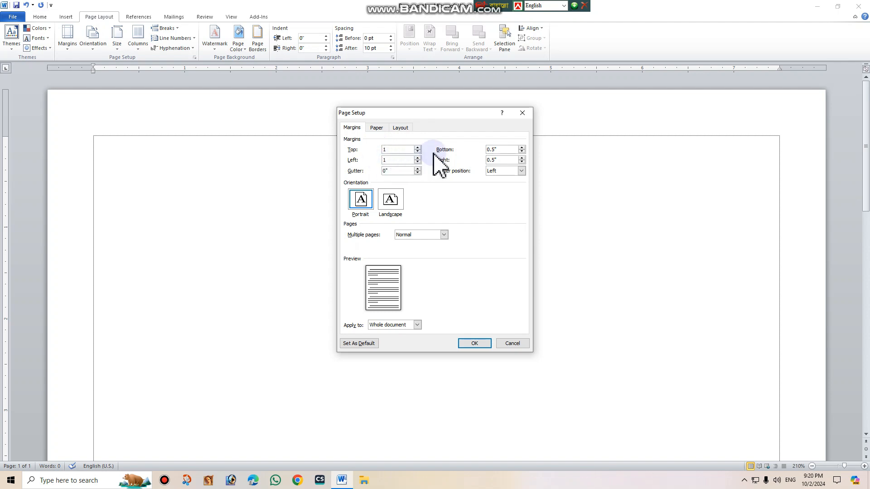
left_click_drag(503, 150, 482, 141)
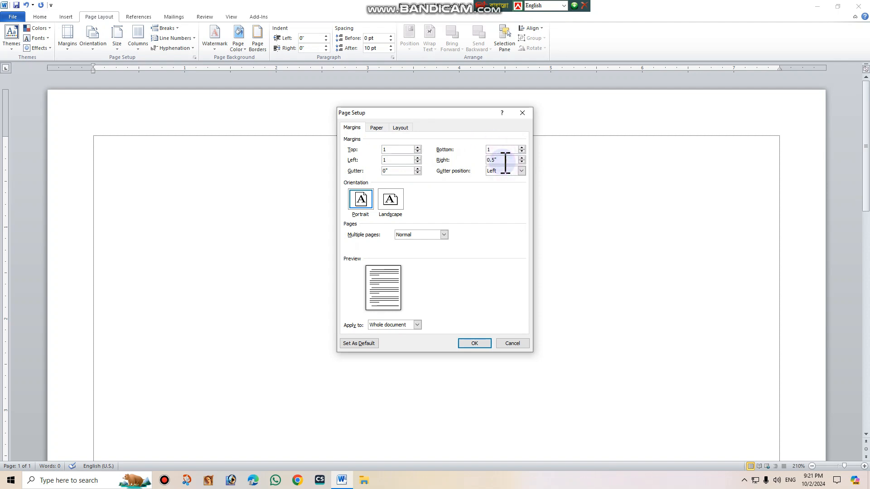
left_click_drag(505, 162, 490, 162)
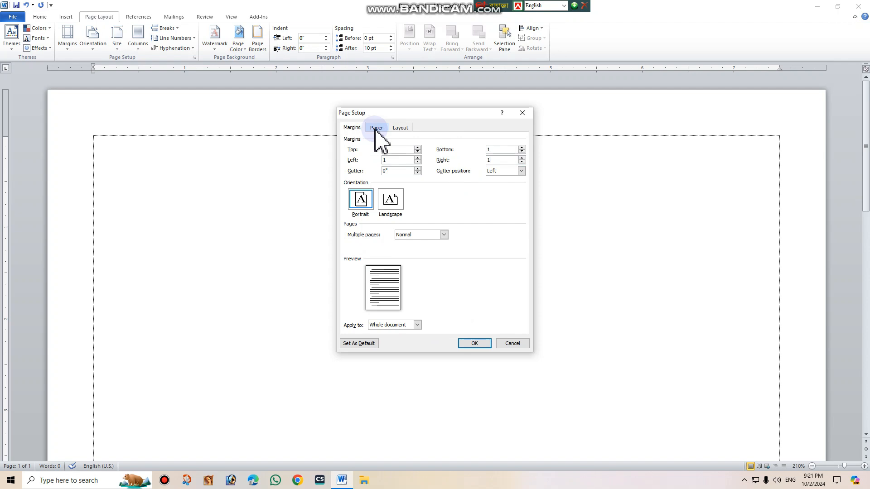
left_click(475, 343)
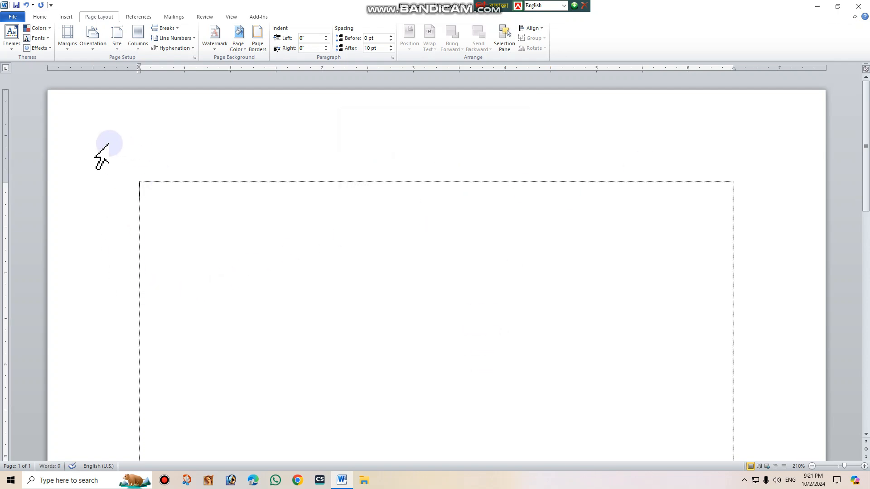
Switch the document's margins back to the Narrow preset with 0.5" on every side.
left_click(75, 51)
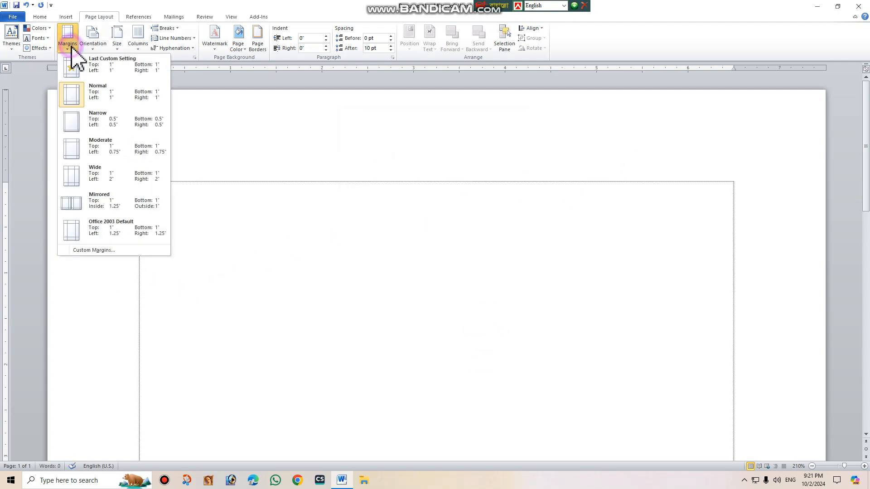
left_click(113, 123)
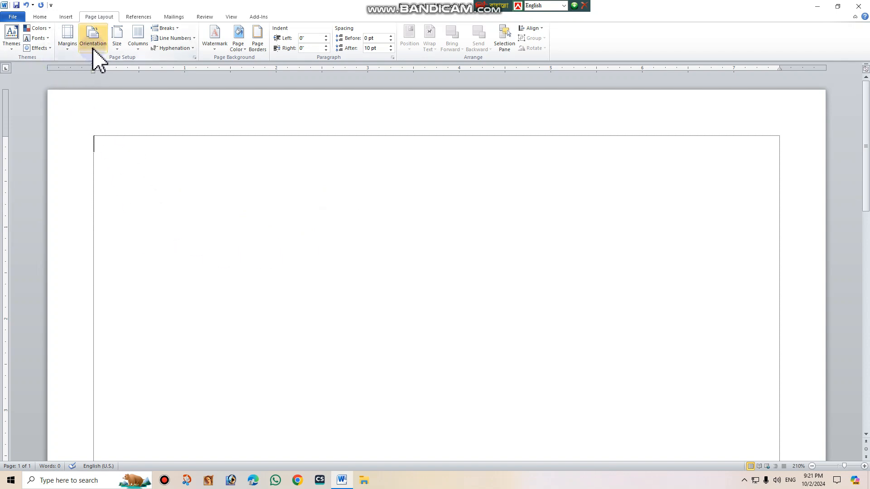
Select Portrait orientation for the page, and change it to Landscape.
scroll(286, 245, "down", 14, "ctrl")
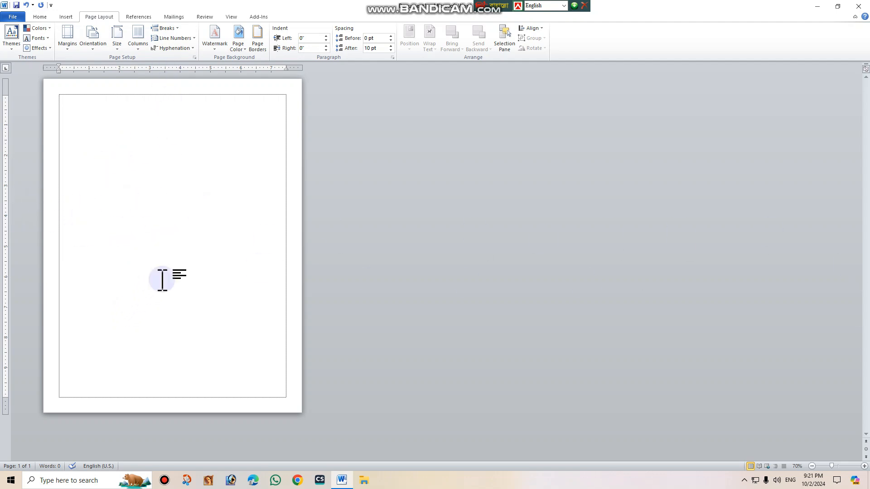
left_click(92, 47)
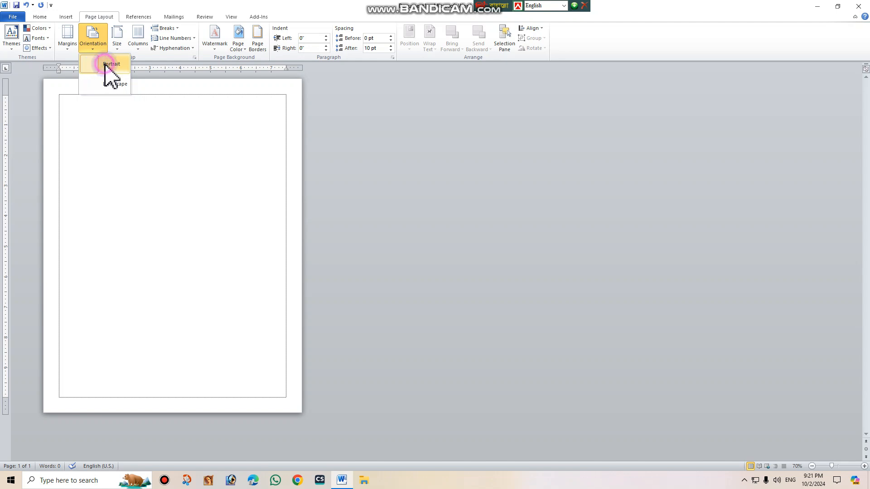
left_click(105, 64)
left_click(92, 47)
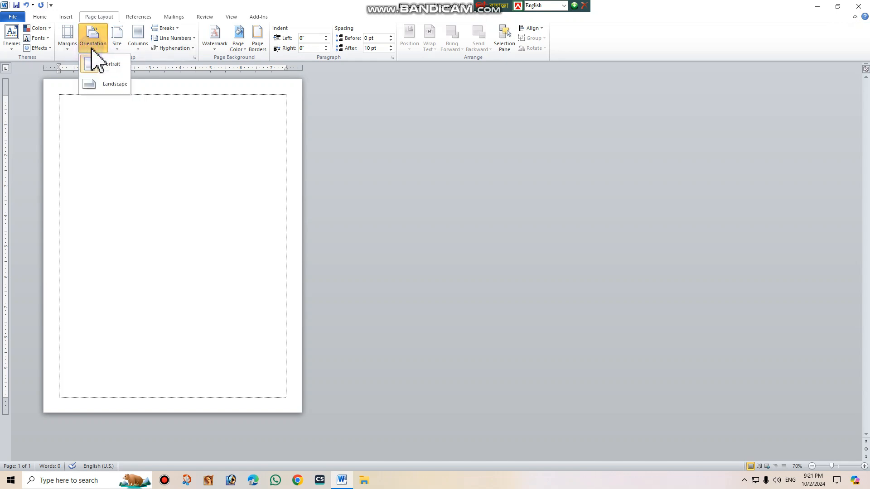
left_click(101, 85)
left_click(565, 232)
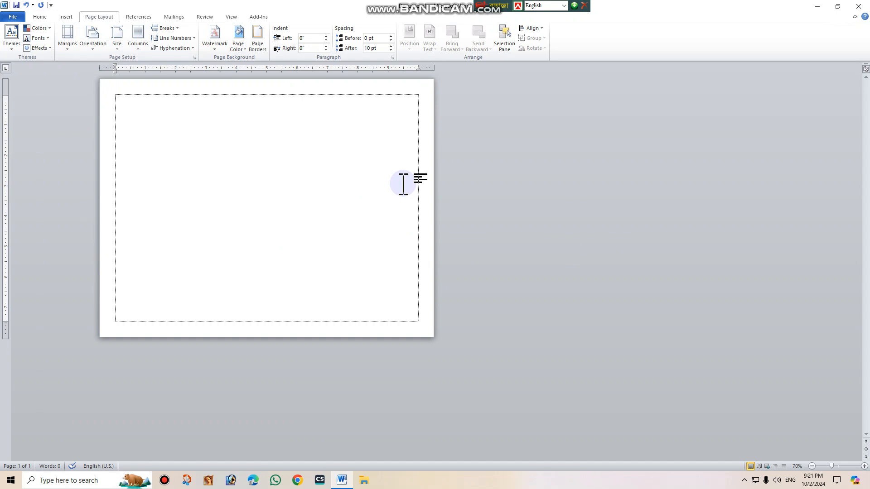
Set the paper size to Legal 8.5 x 14 in (216 x 356 mm).
left_click(117, 49)
scroll(141, 88, "up", 1)
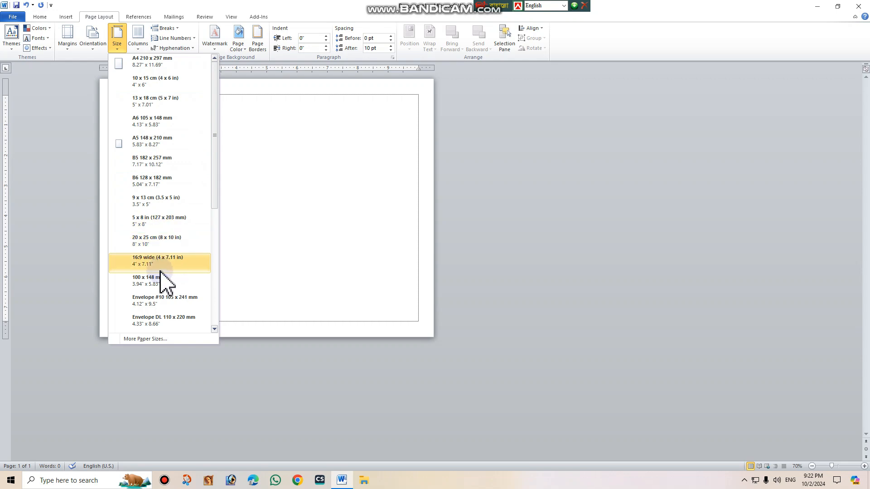
scroll(177, 272, "down", 4)
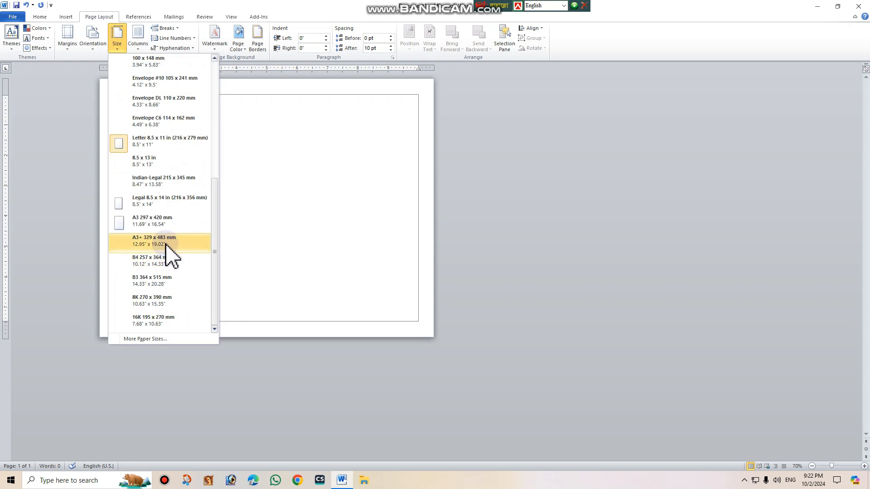
left_click(143, 200)
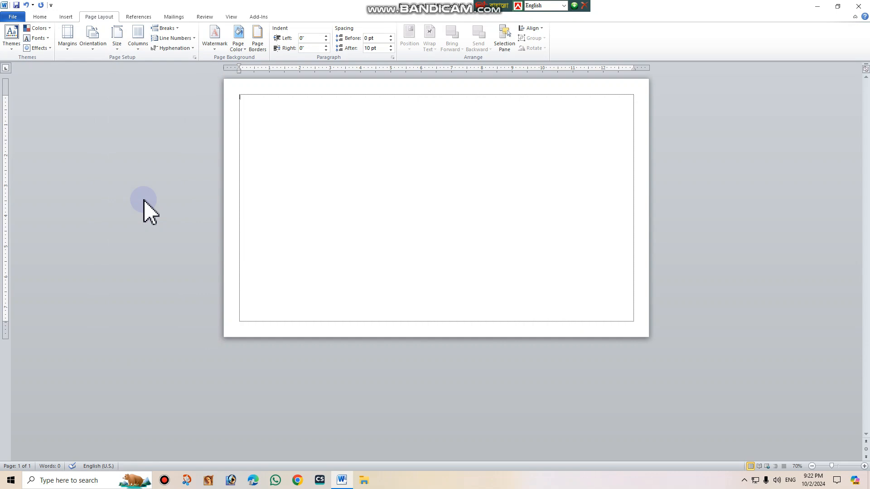
Change the paper size to A4 210 x 297 mm and after that to Letter 8.5 x 11 in (216 x 279 mm).
left_click(117, 45)
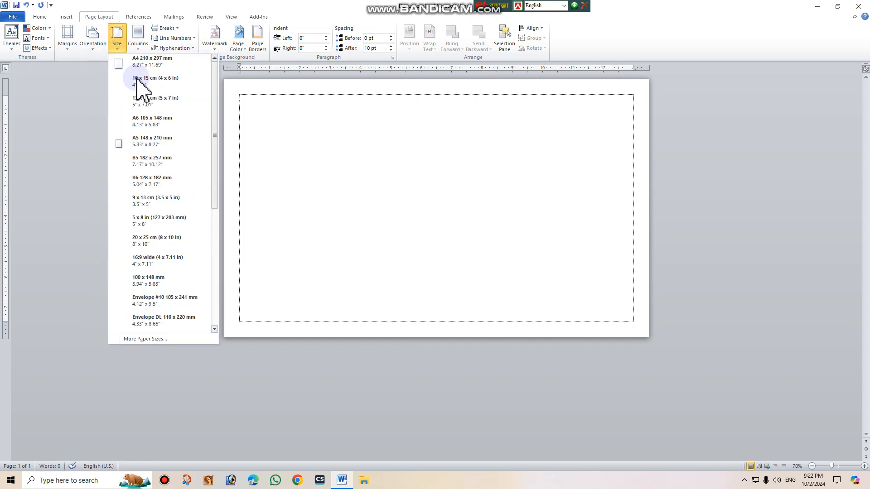
left_click(136, 62)
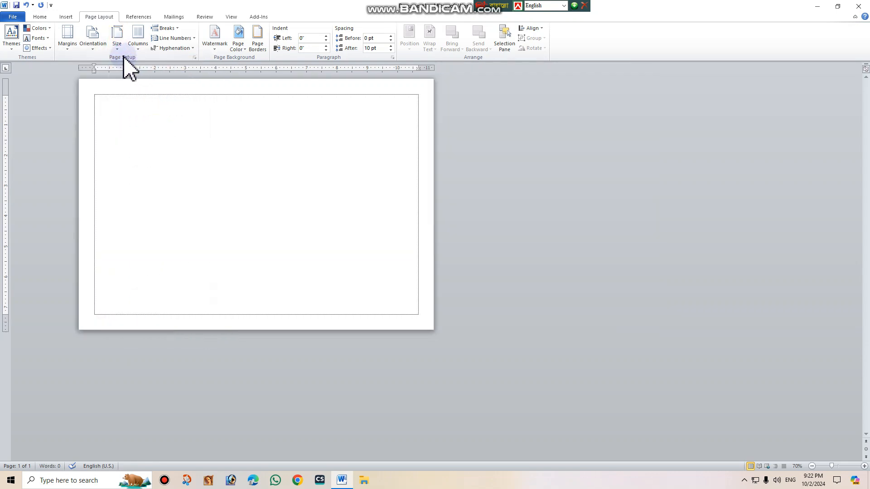
left_click(117, 36)
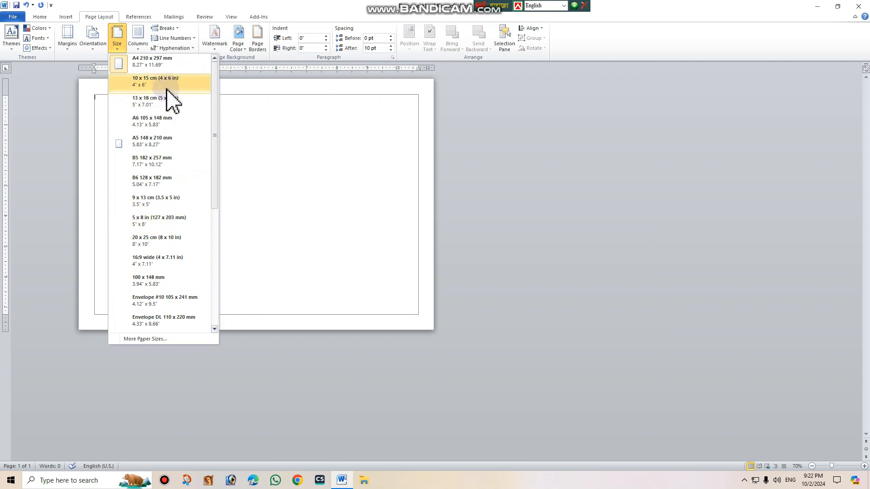
scroll(131, 254, "down", 3)
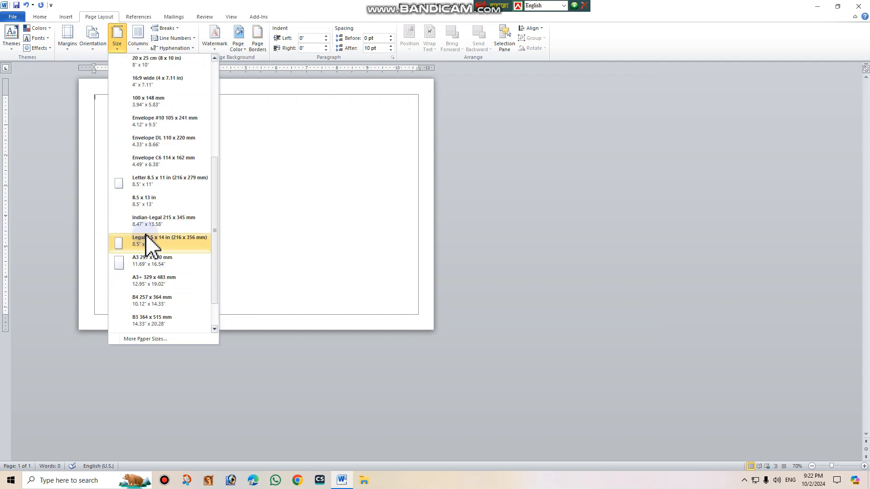
left_click(147, 181)
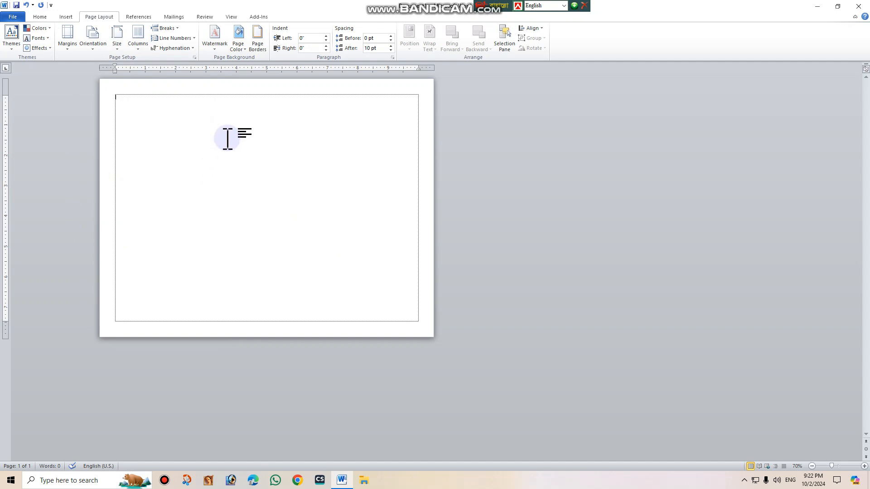
Set the paper size back to A4 210 x 297 mm.
left_click(118, 46)
scroll(131, 84, "up", 1)
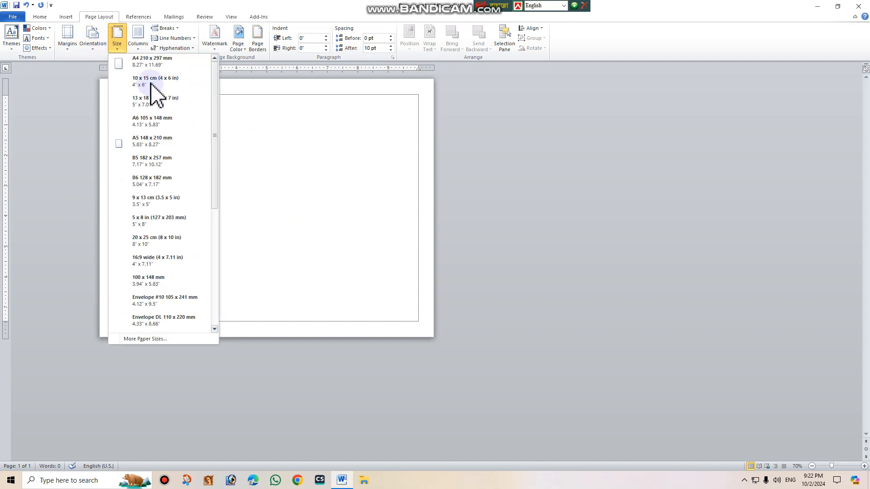
left_click(150, 63)
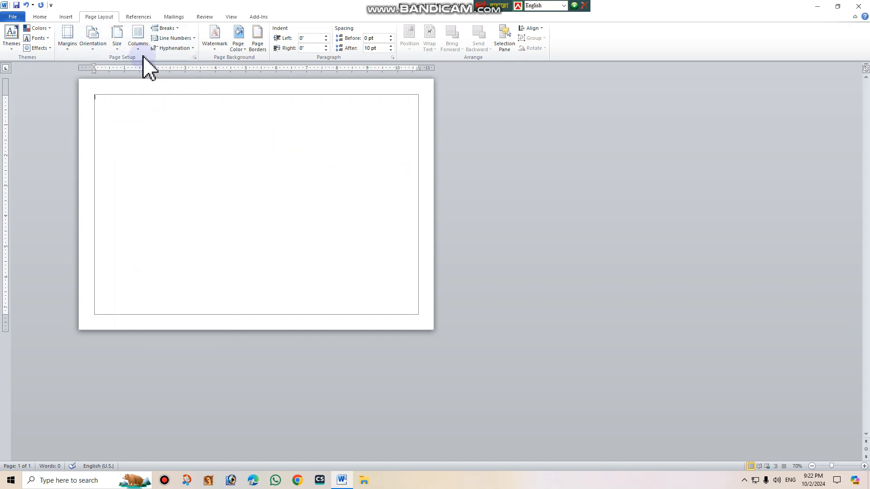
Split the page into two columns and adjust the width of the gap between them on the ruler.
left_click(138, 48)
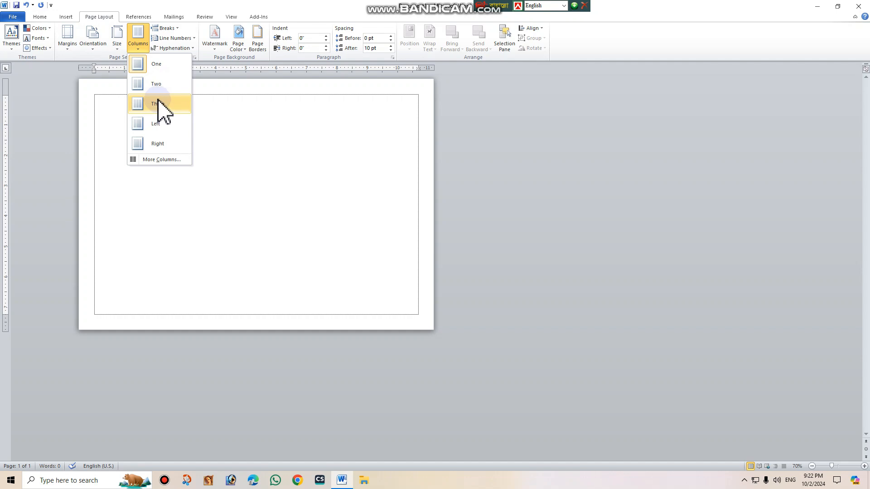
left_click(161, 85)
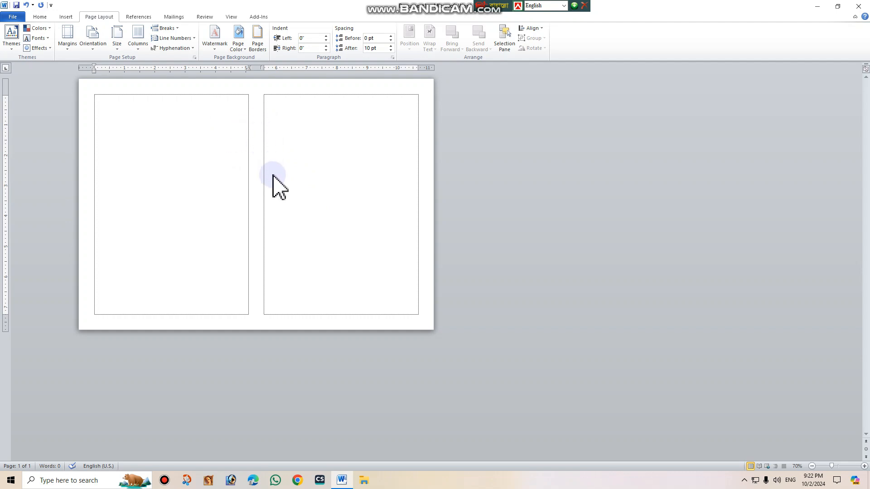
scroll(277, 193, "up", 6)
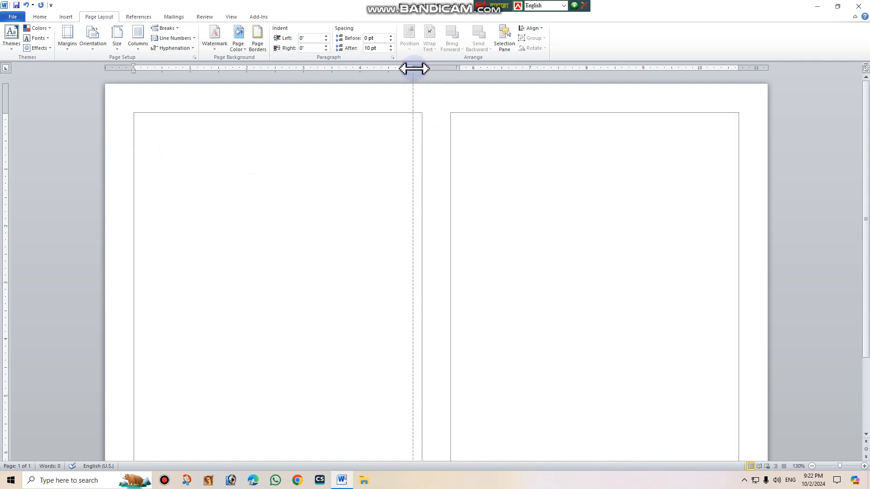
left_click_drag(414, 68, 413, 68)
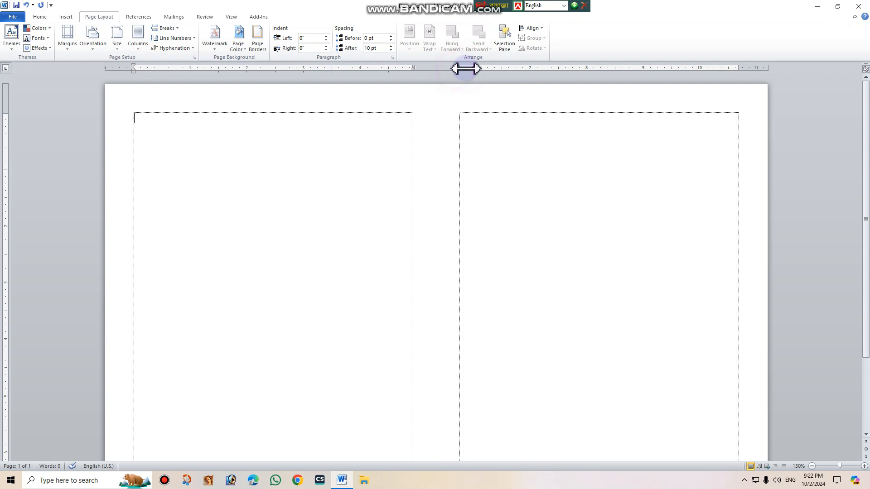
left_click_drag(459, 67, 469, 67)
left_click_drag(468, 68, 466, 68)
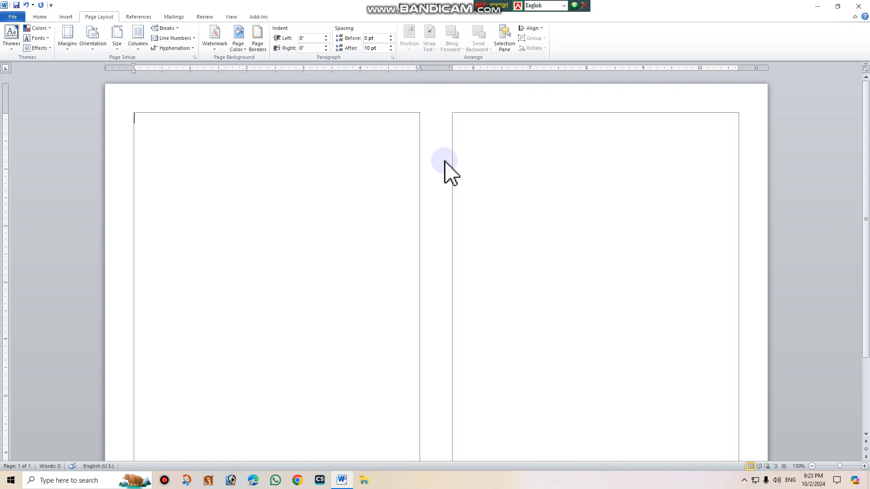
left_click(409, 160)
Return the page layout to one column.
left_click(143, 48)
left_click(147, 64)
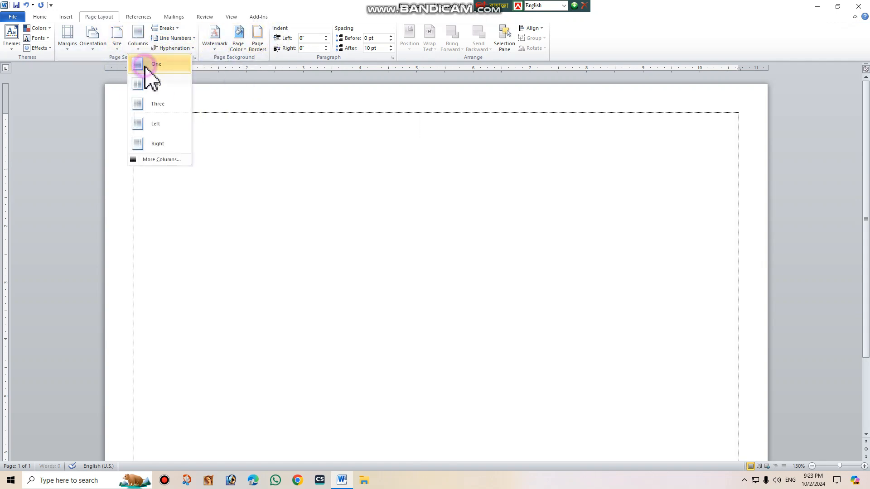
Change the page orientation to portrait.
left_click(92, 49)
left_click(103, 62)
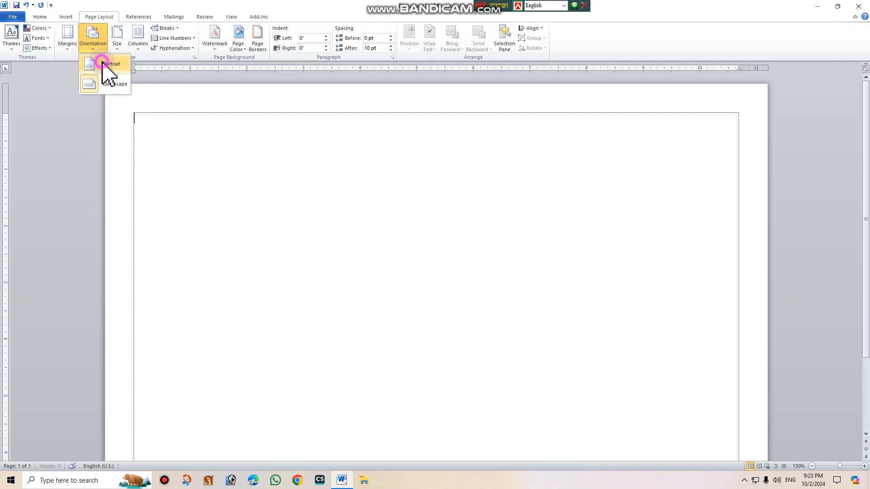
scroll(401, 179, "down", 3)
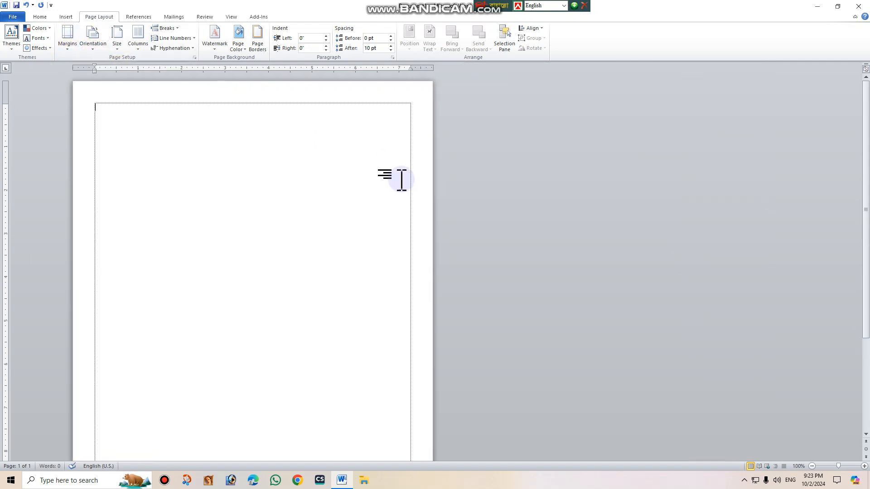
scroll(401, 179, "down", 1)
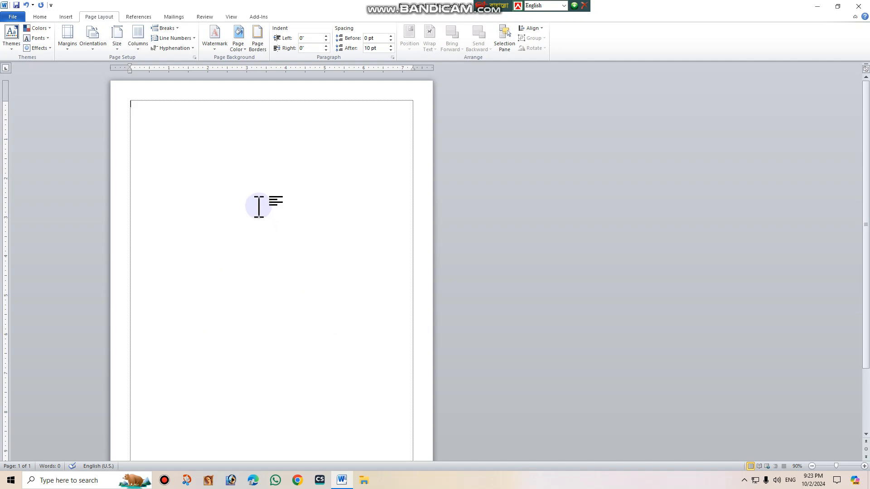
Open the custom watermark settings and choose the picture watermark option.
left_click(212, 42)
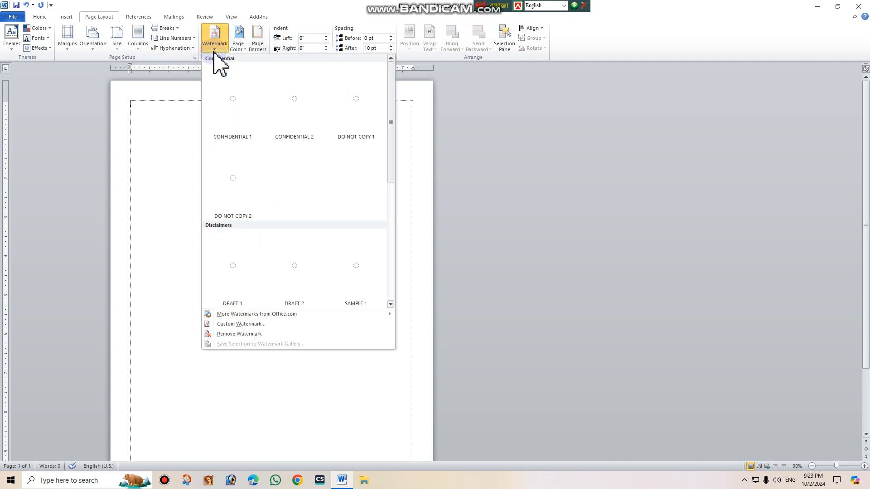
left_click(240, 324)
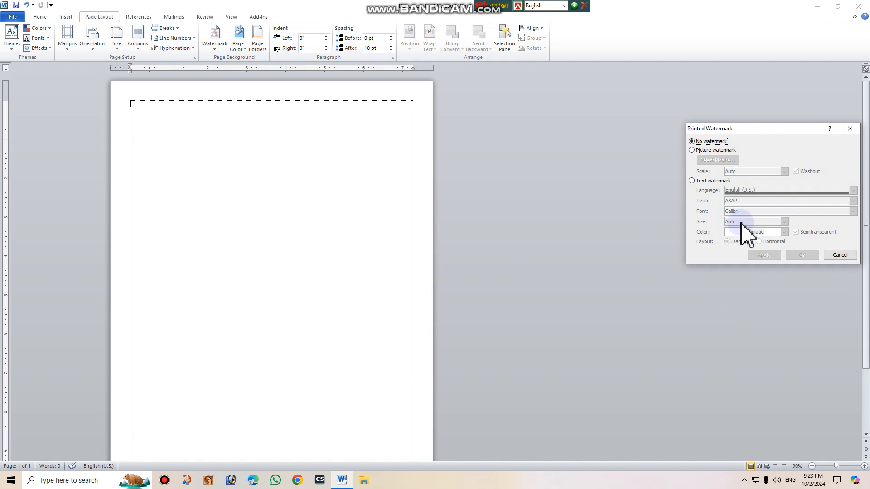
left_click_drag(802, 128, 372, 103)
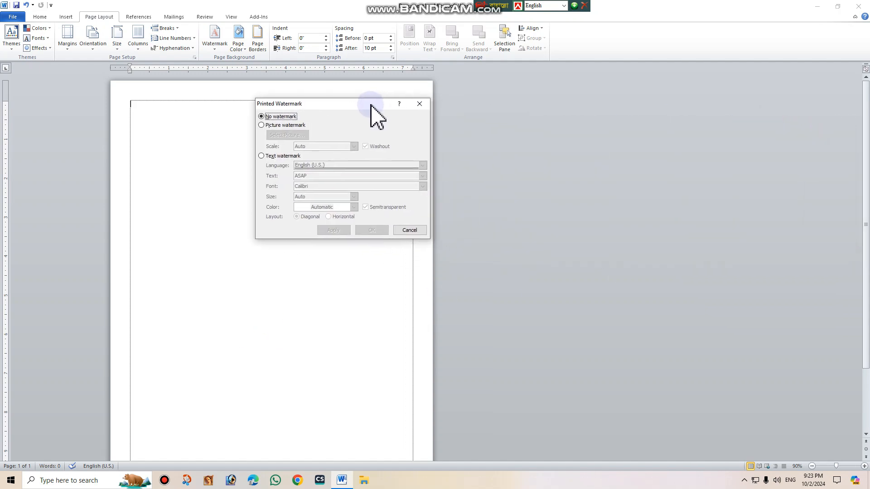
left_click(261, 126)
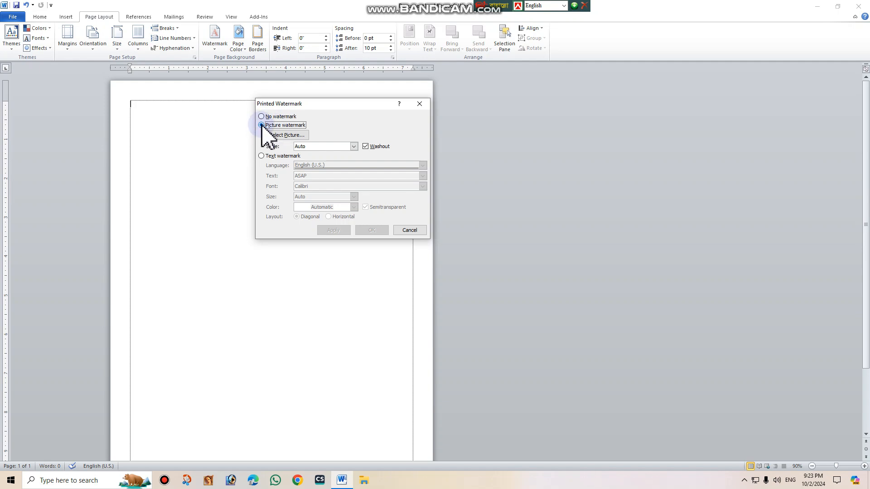
left_click(262, 156)
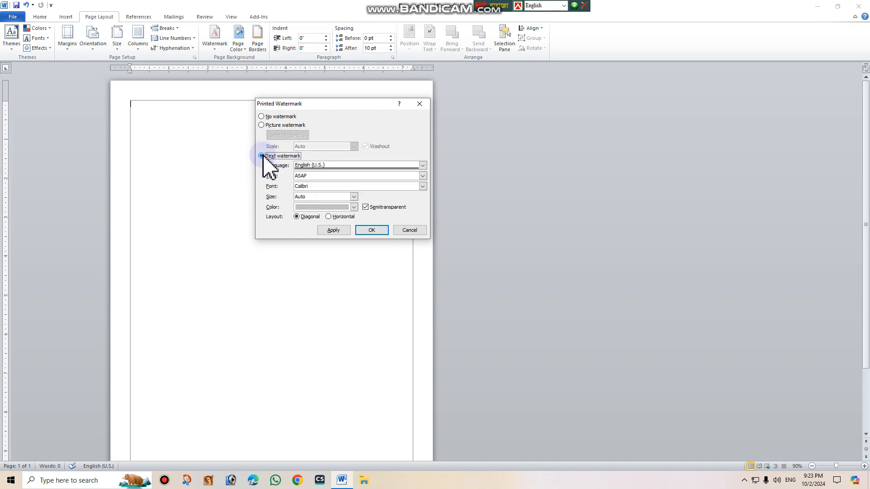
left_click(261, 125)
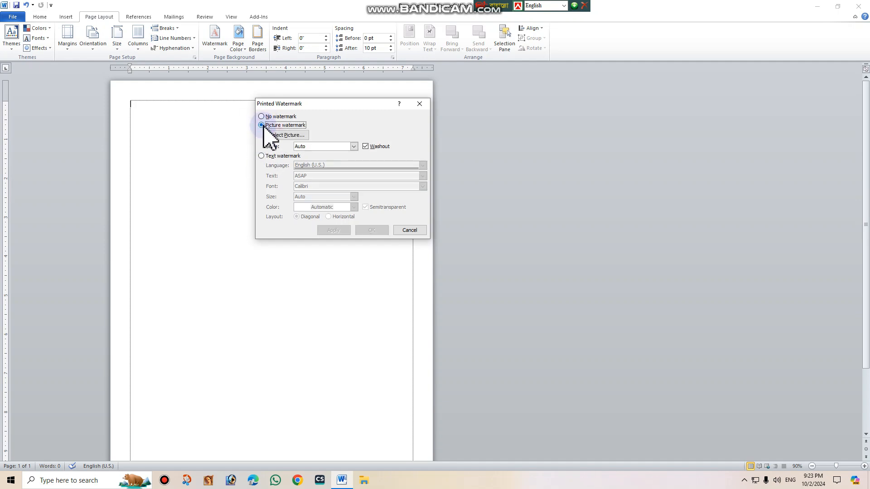
Apply the picture Logo of AHGM from the AHGM-Pictures (E:) drive as a watermark with Auto scale and Washout.
left_click(287, 136)
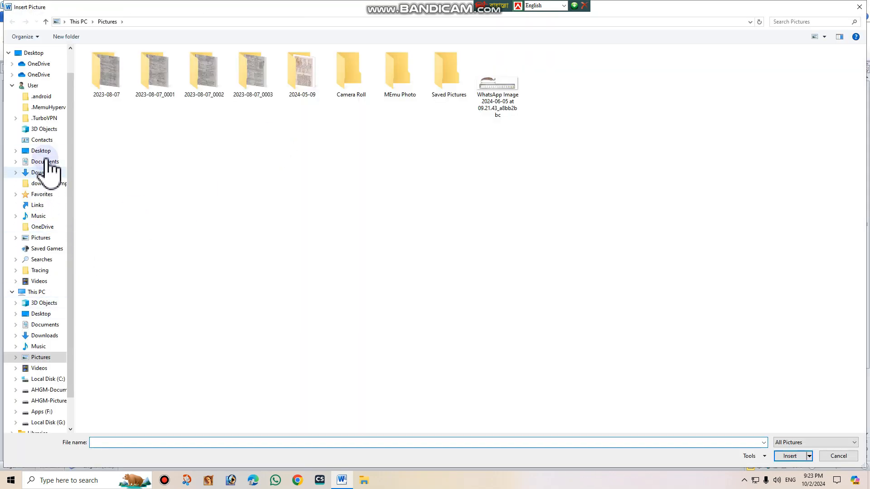
left_click(44, 401)
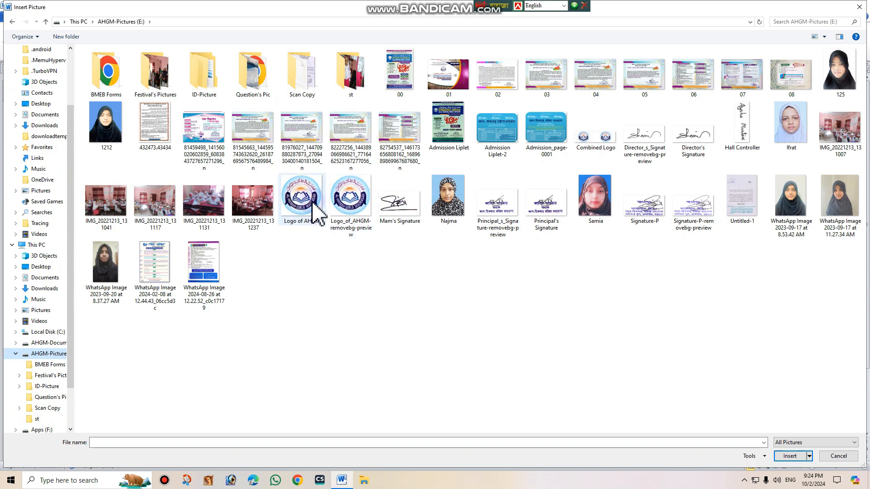
double_click(303, 208)
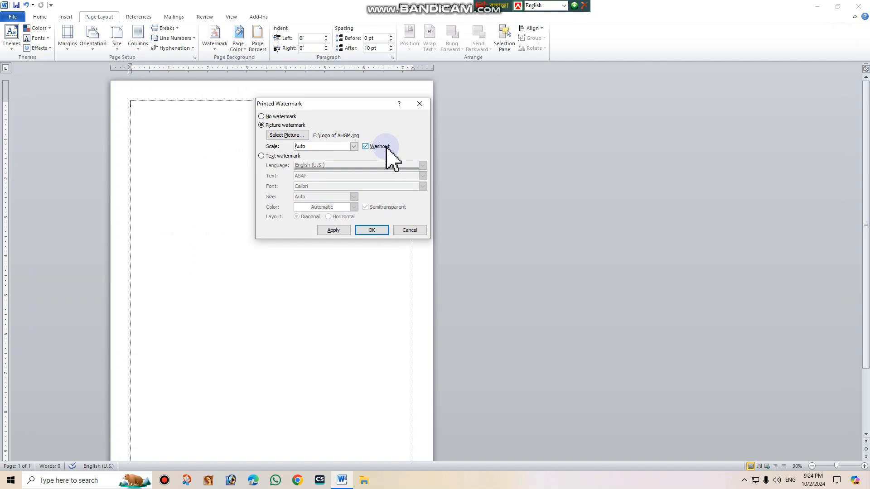
left_click_drag(368, 105, 554, 104)
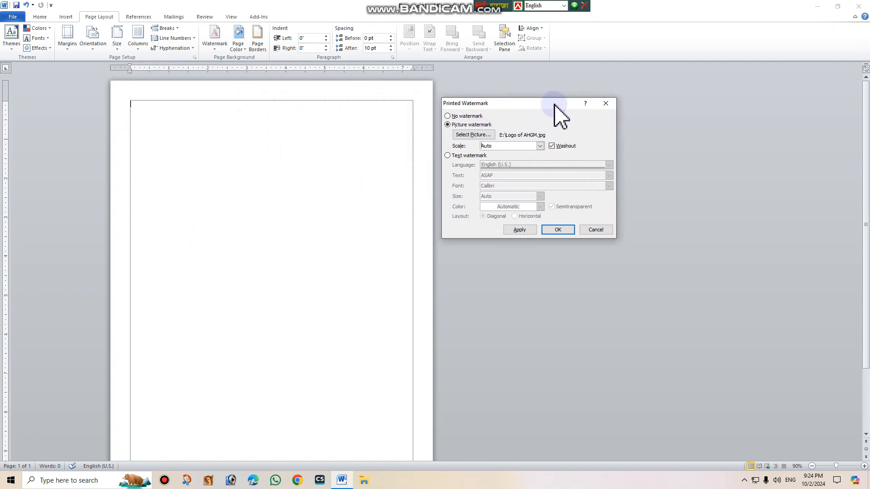
left_click(521, 230)
left_click(521, 230)
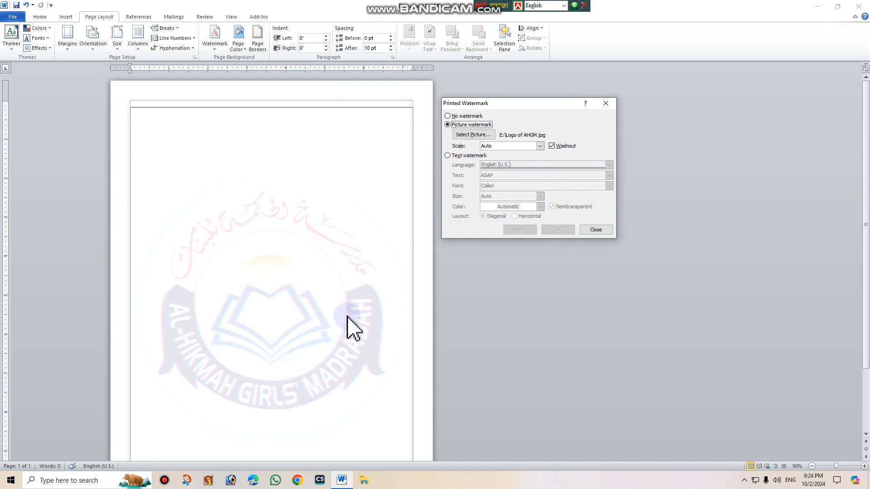
Apply the picture watermark without Washout, and after that with Washout enabled again.
left_click(552, 146)
left_click(519, 230)
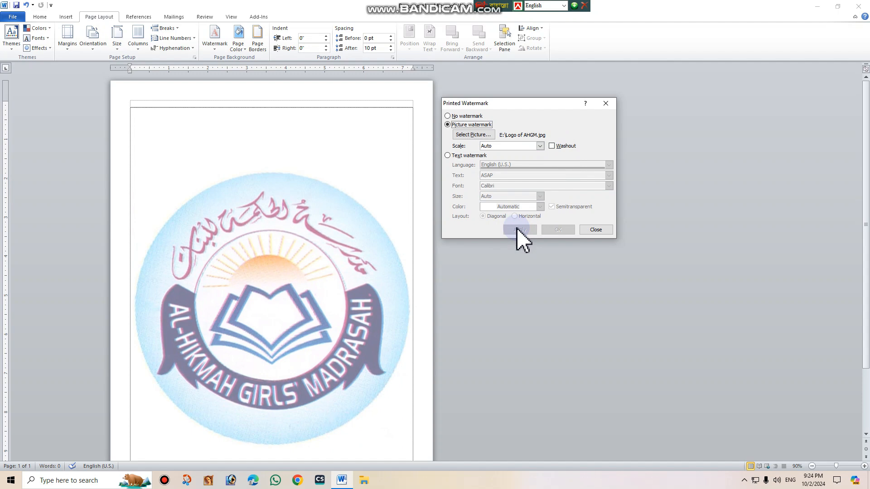
left_click(552, 146)
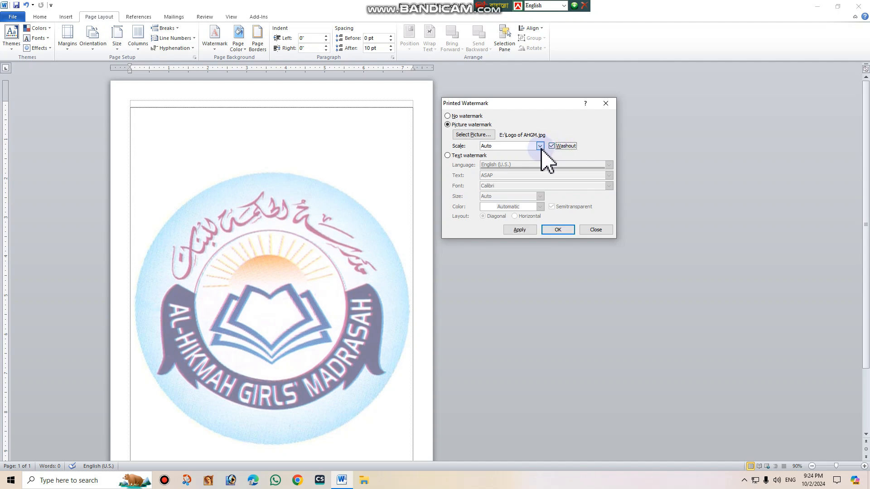
left_click(541, 146)
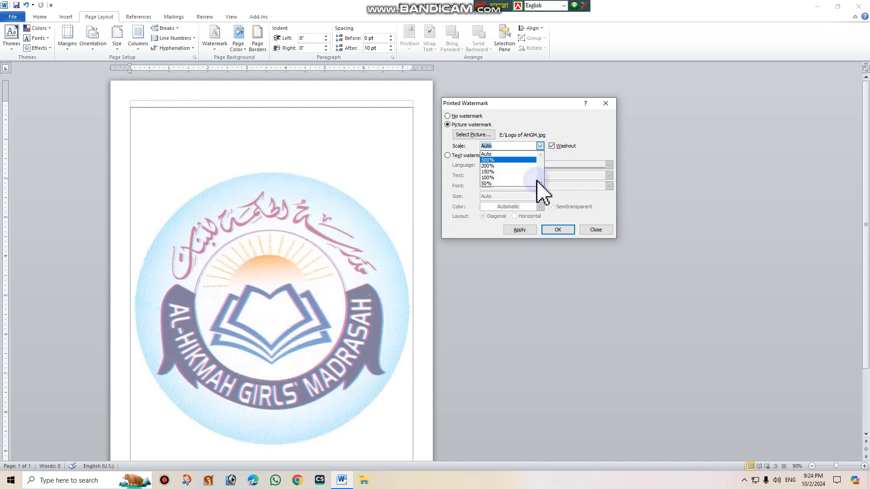
left_click(519, 230)
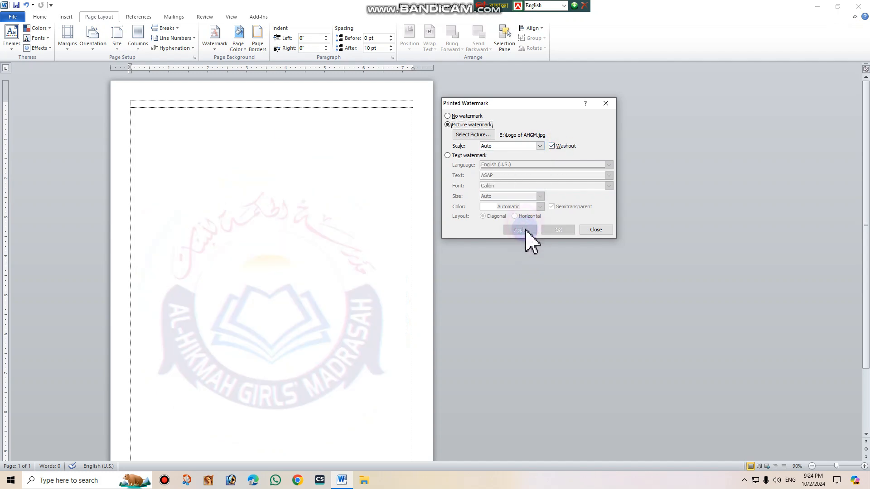
Set the picture watermark's scale to 200% and apply it.
left_click(540, 146)
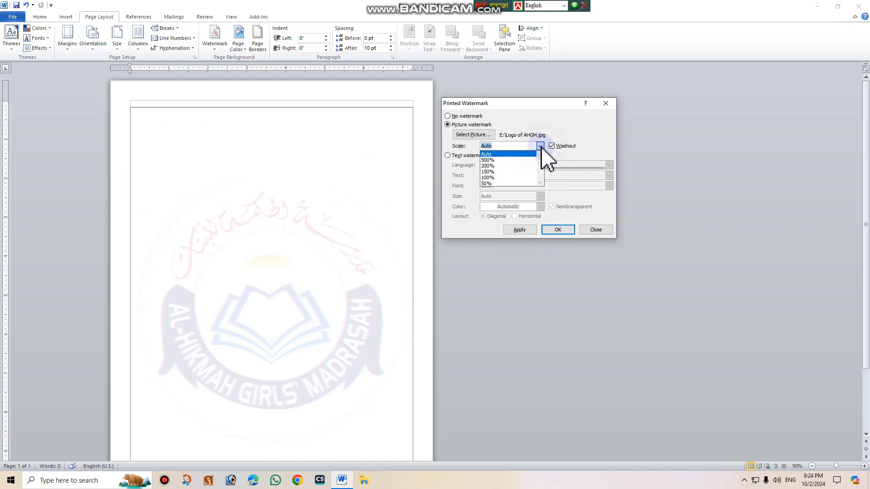
left_click(498, 155)
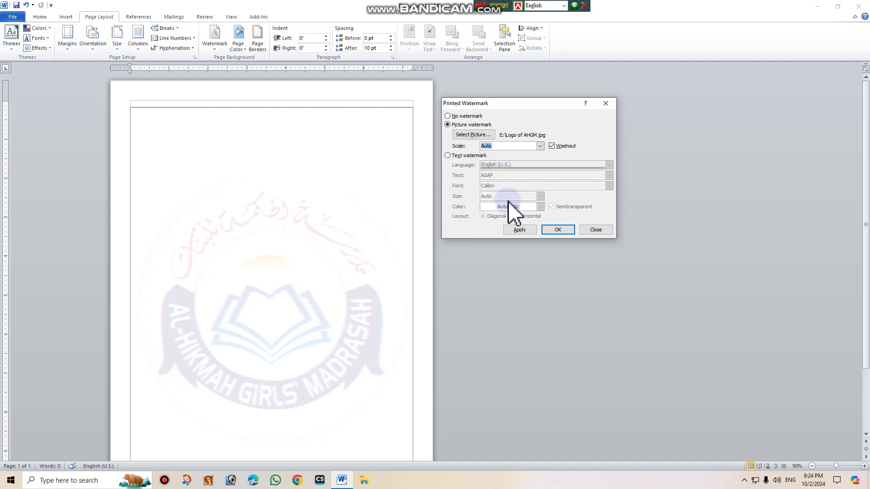
left_click(520, 230)
left_click(539, 146)
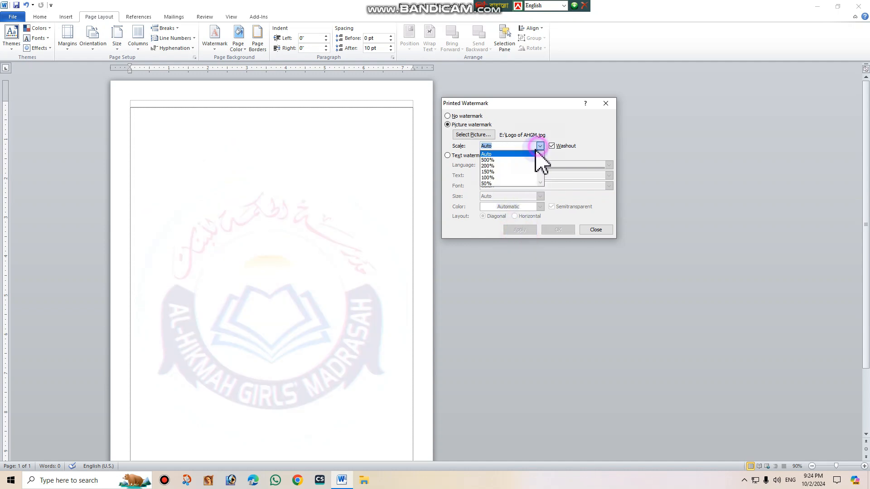
left_click(503, 165)
left_click(516, 229)
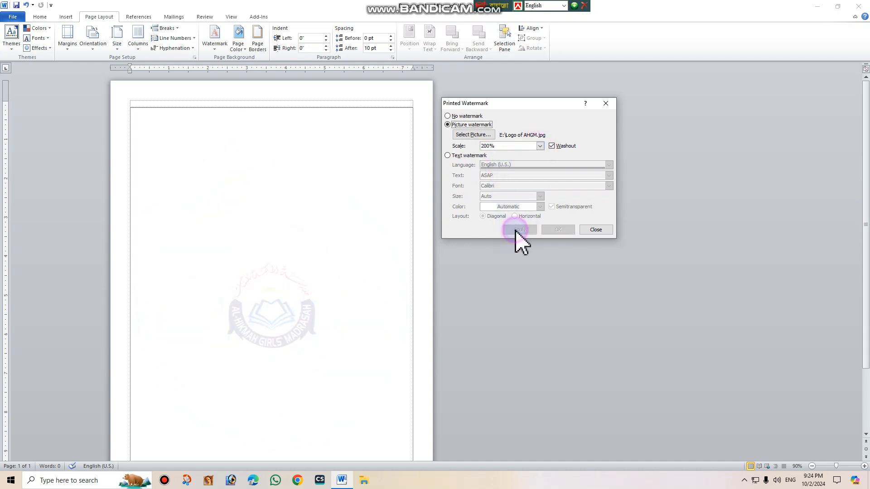
Enlarge the picture watermark to 500% scale and apply it.
left_click(539, 146)
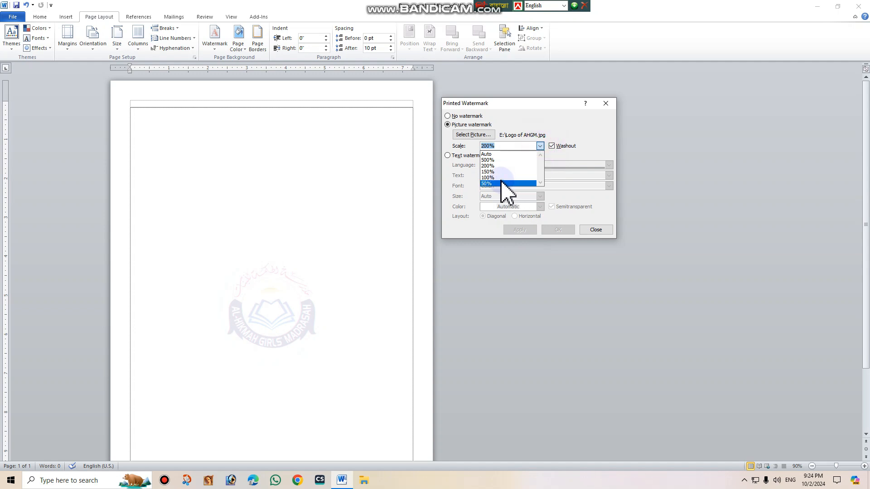
left_click(494, 159)
left_click(518, 230)
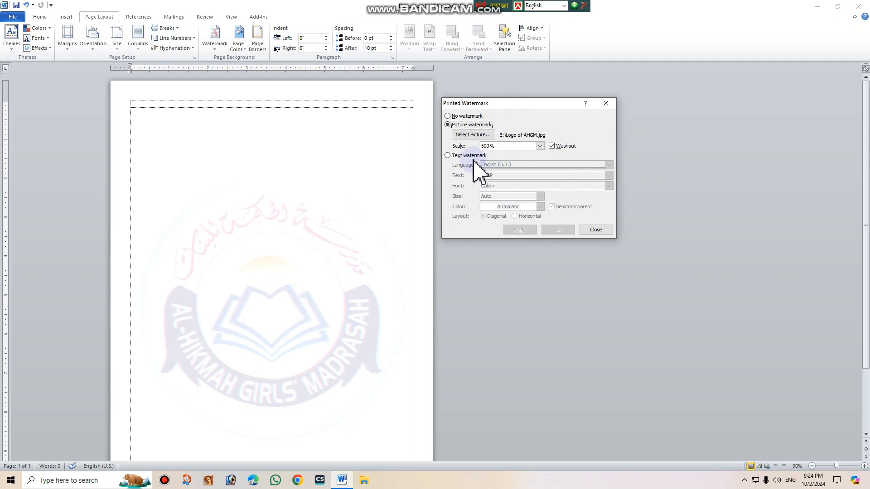
Remove the picture watermark and apply a diagonal text watermark containing the channel name.
left_click(448, 116)
left_click(520, 230)
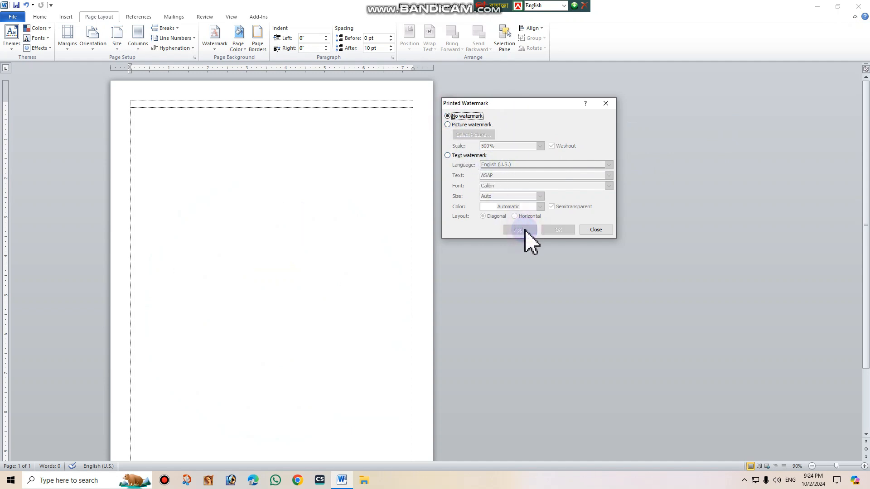
left_click(448, 155)
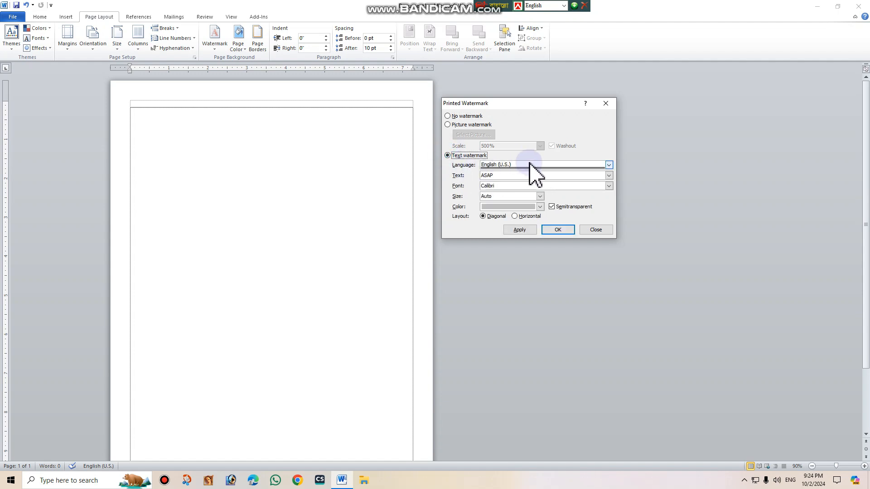
left_click_drag(511, 180, 471, 176)
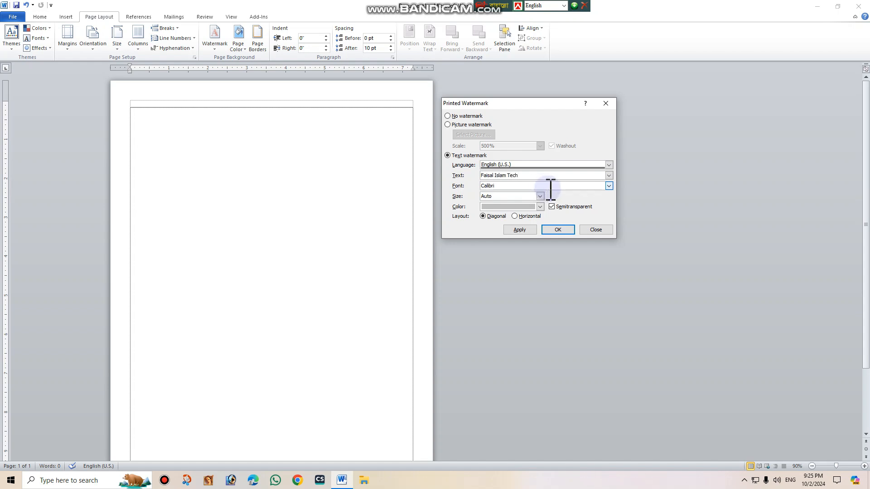
left_click(517, 230)
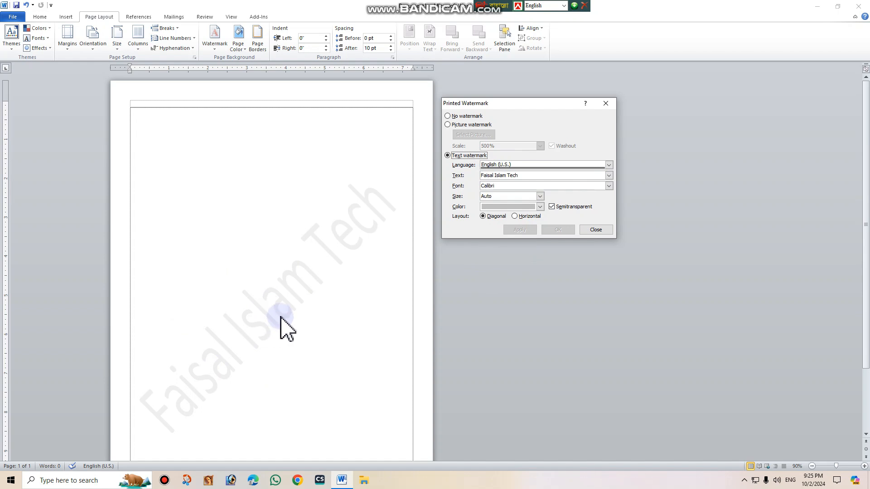
Apply the text watermark without Semitransparent, and after that with Semitransparent enabled again.
left_click(540, 197)
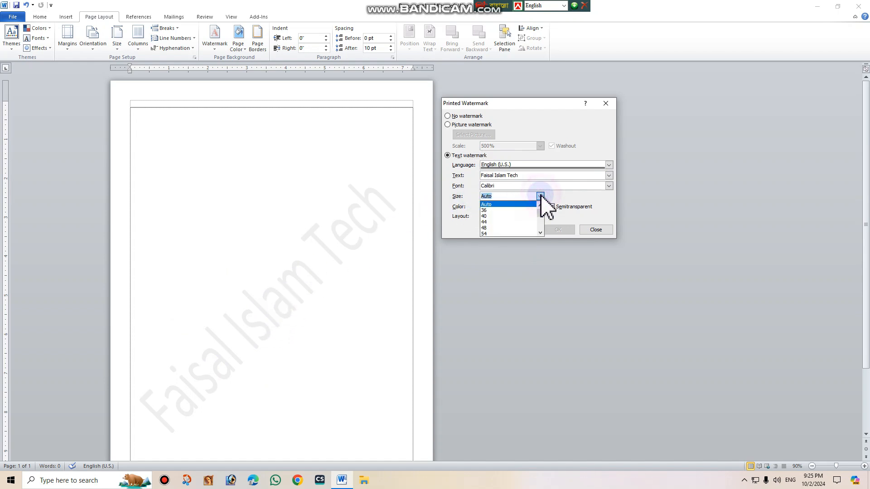
left_click(549, 203)
left_click(551, 207)
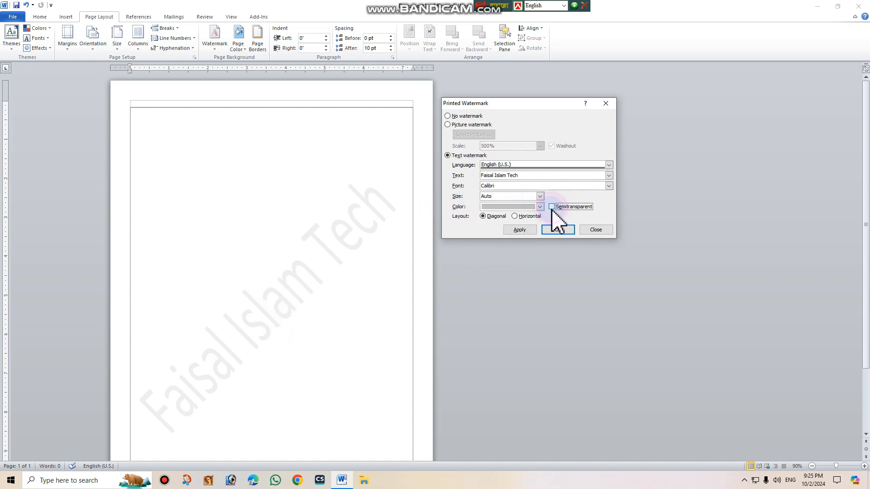
left_click(521, 230)
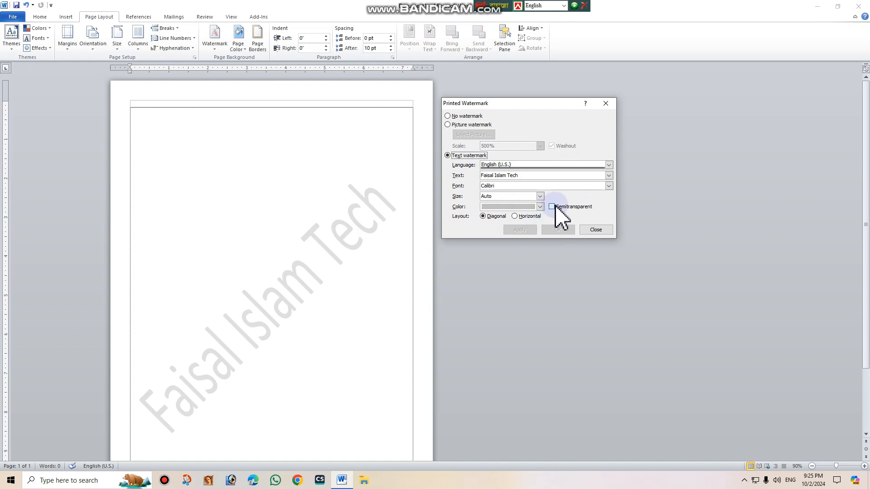
left_click(552, 207)
left_click(527, 230)
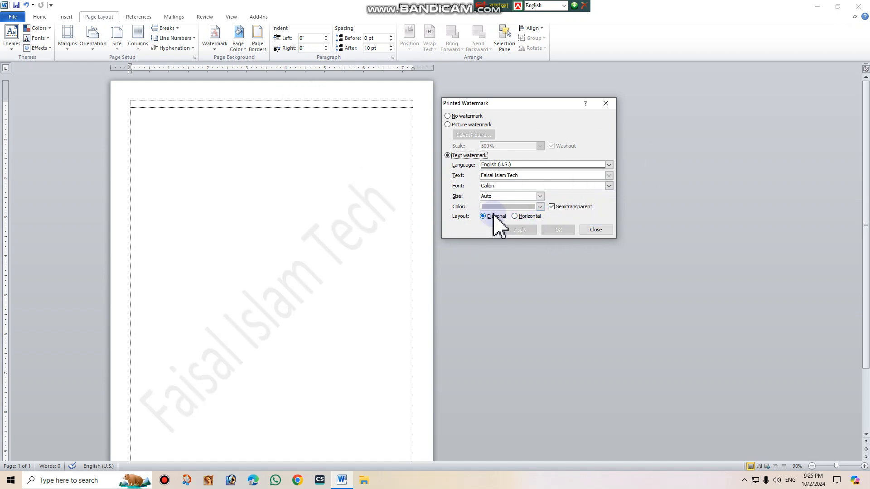
Apply the text watermark in the Horizontal layout and after that return it to Diagonal.
left_click(515, 216)
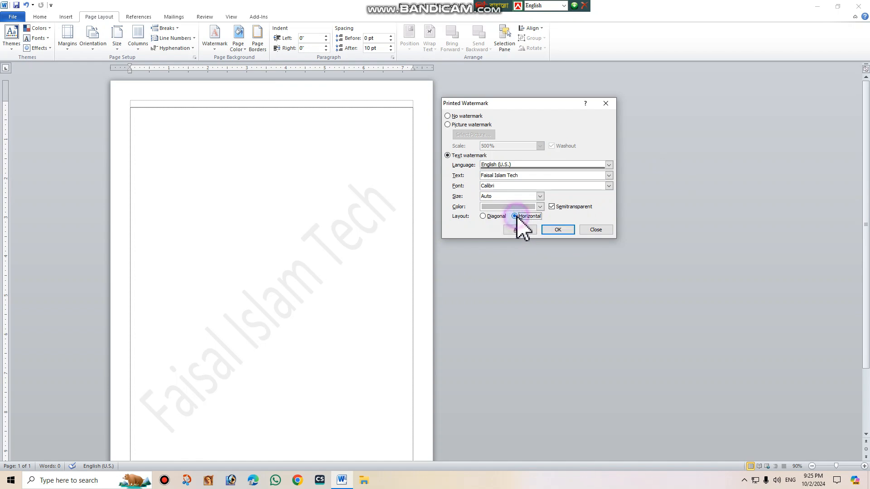
left_click(519, 230)
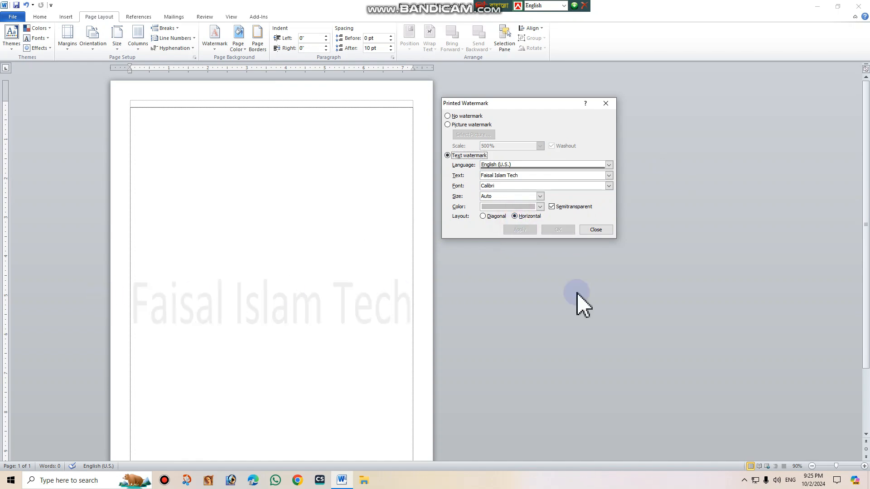
left_click(485, 217)
left_click(519, 231)
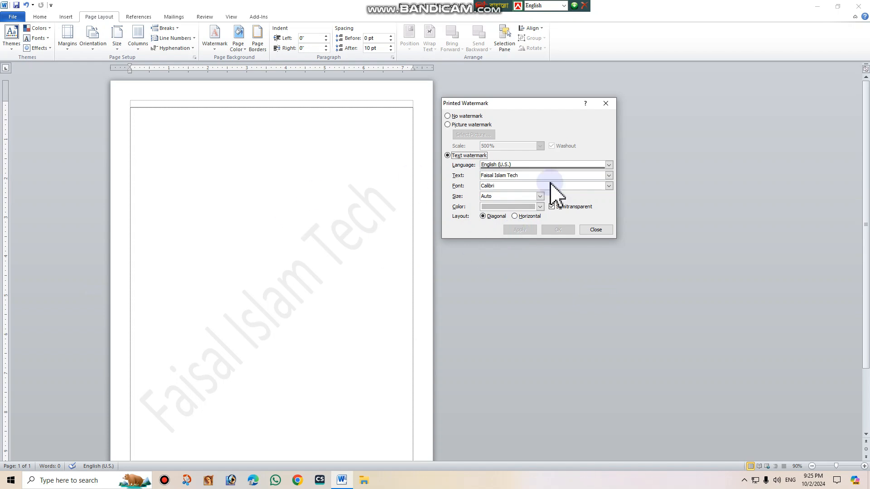
Close the watermark settings and fill the page background with a light red theme color.
left_click(597, 230)
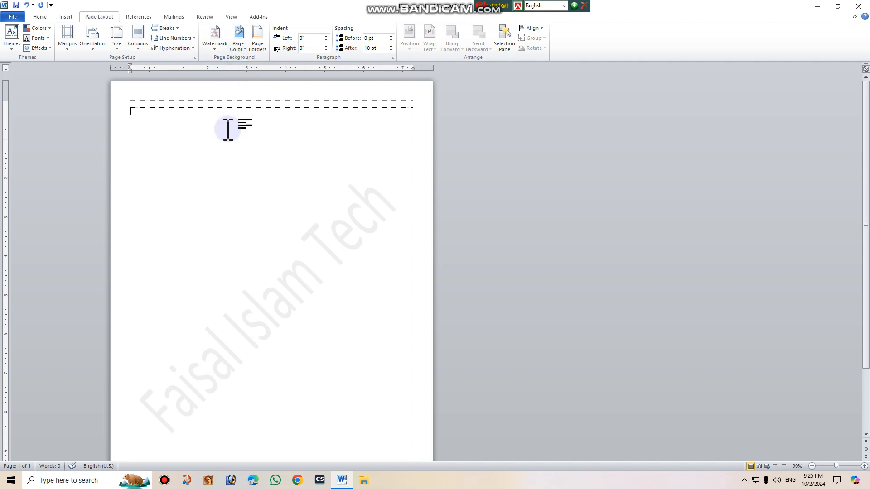
double_click(217, 154)
left_click(242, 50)
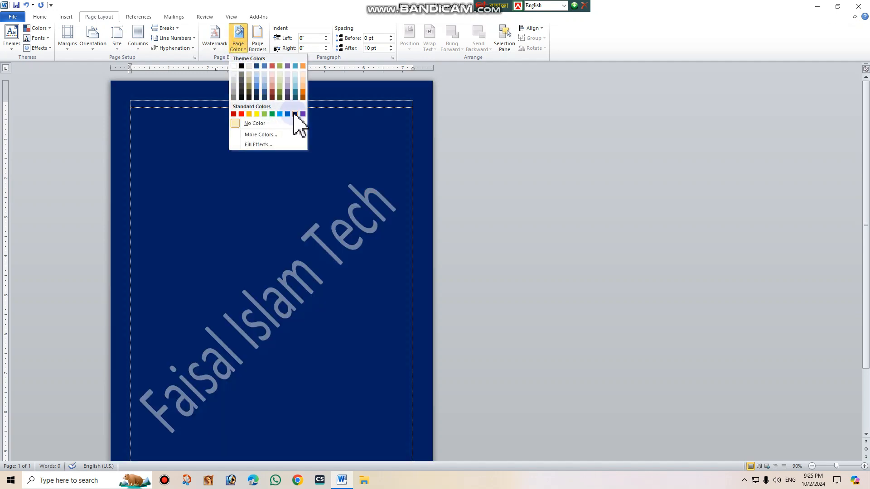
left_click(272, 85)
Add a double-line page border around the whole document.
left_click(258, 50)
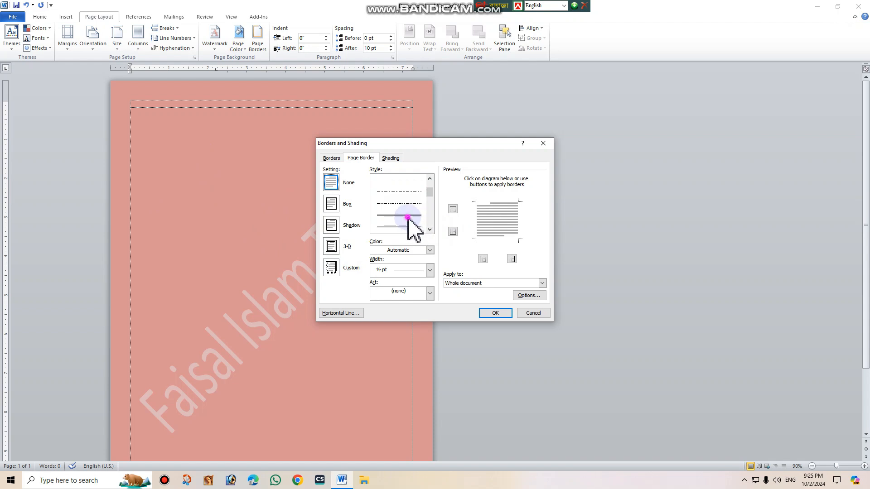
left_click(407, 218)
left_click(496, 313)
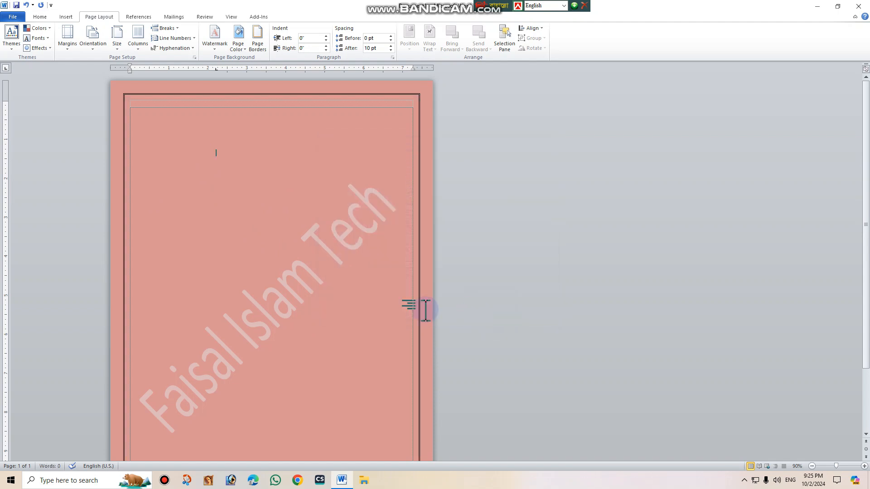
Change the page border to a light green theme color with a 1 ½ pt width.
left_click(259, 45)
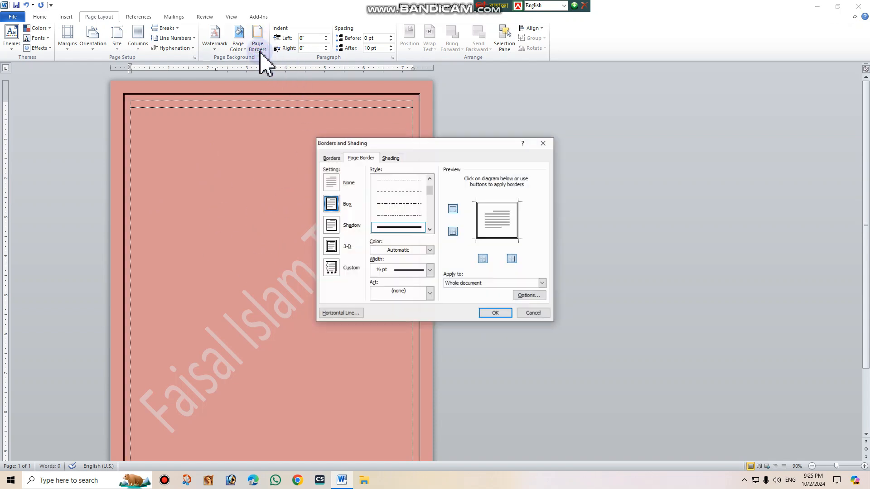
left_click(430, 250)
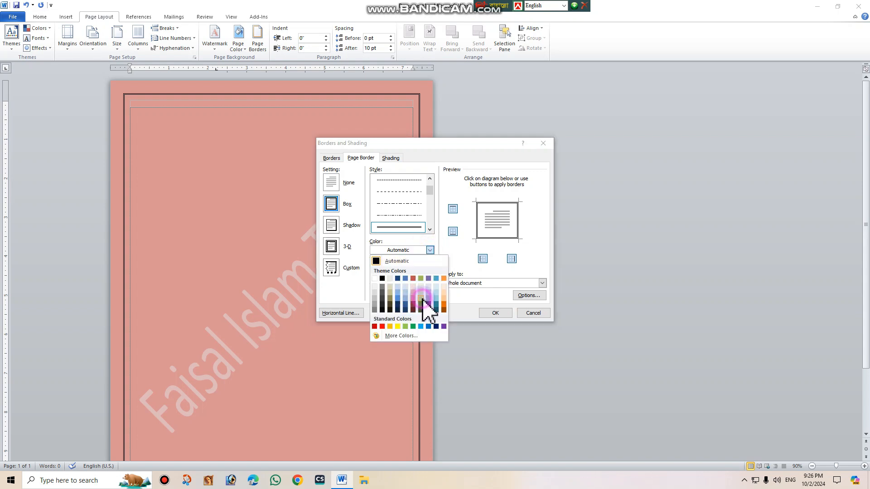
left_click(420, 298)
left_click(429, 271)
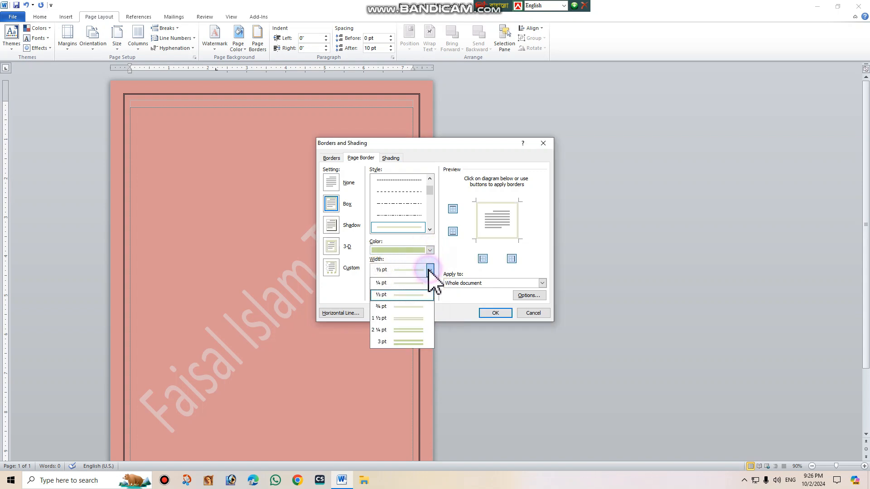
left_click(407, 318)
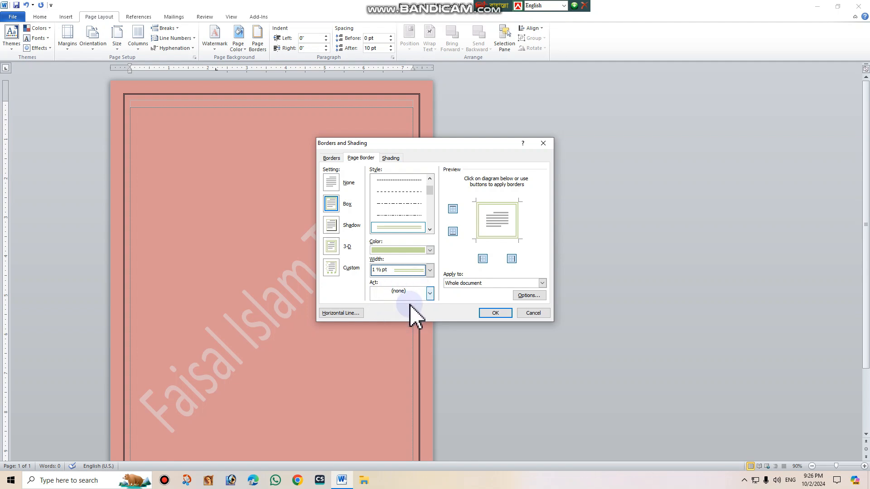
left_click(495, 313)
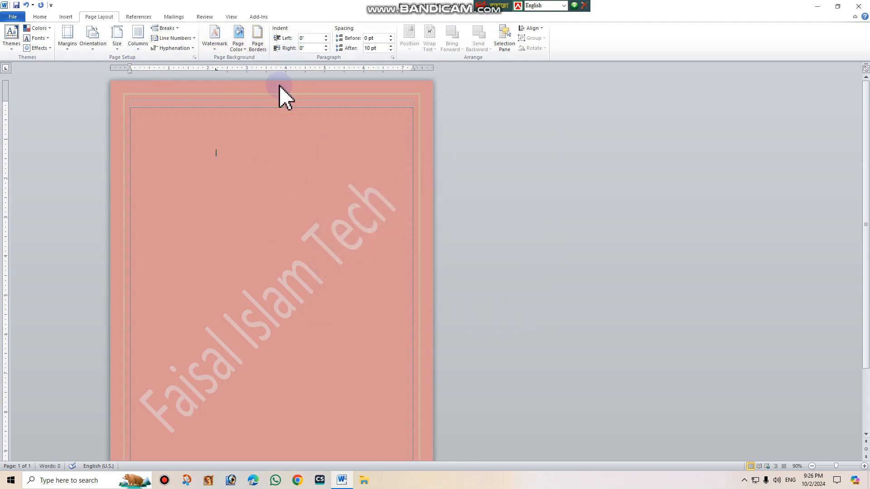
left_click(145, 141)
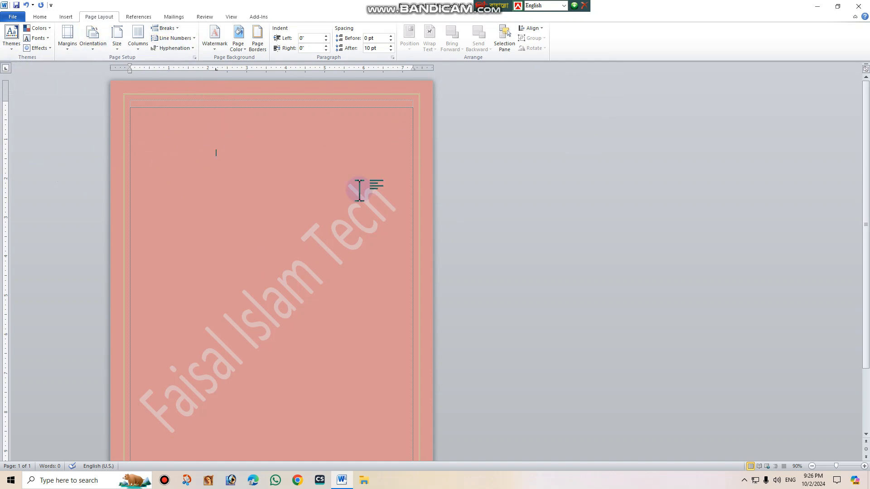
scroll(33, 41, "up", 2)
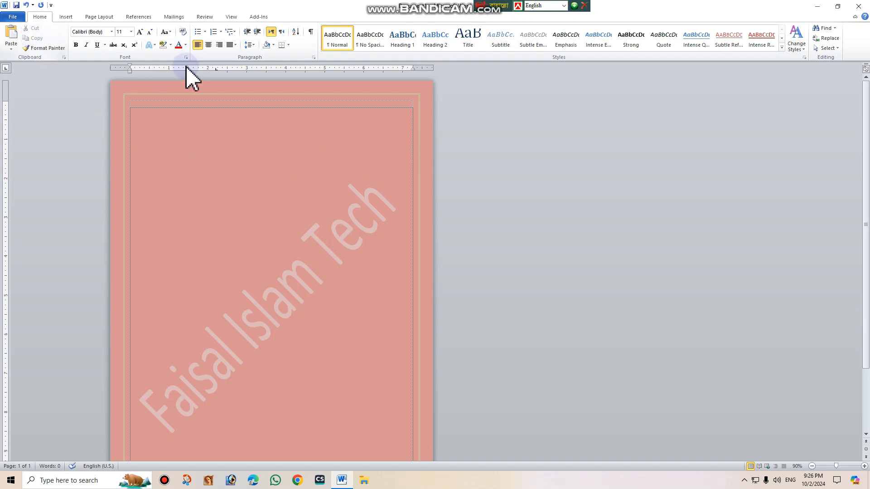
left_click(367, 125)
left_click(214, 192)
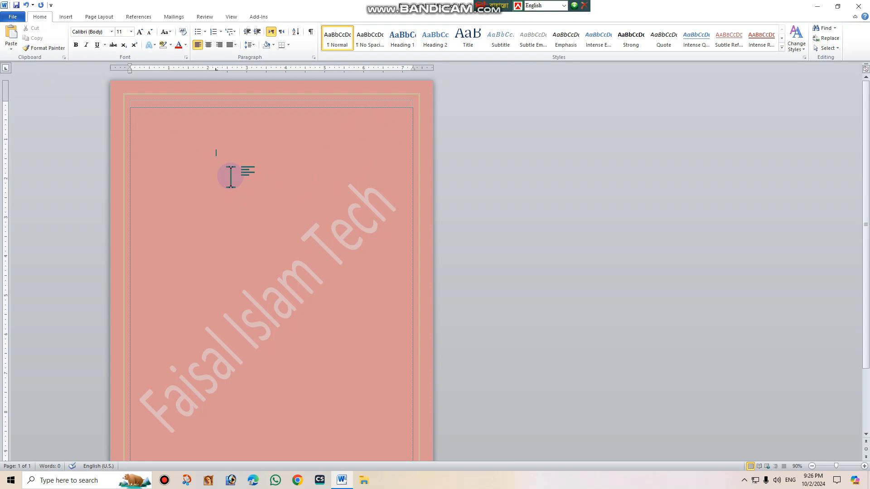
Close the document without saving its changes and start Word again with a new blank document.
left_click(858, 7)
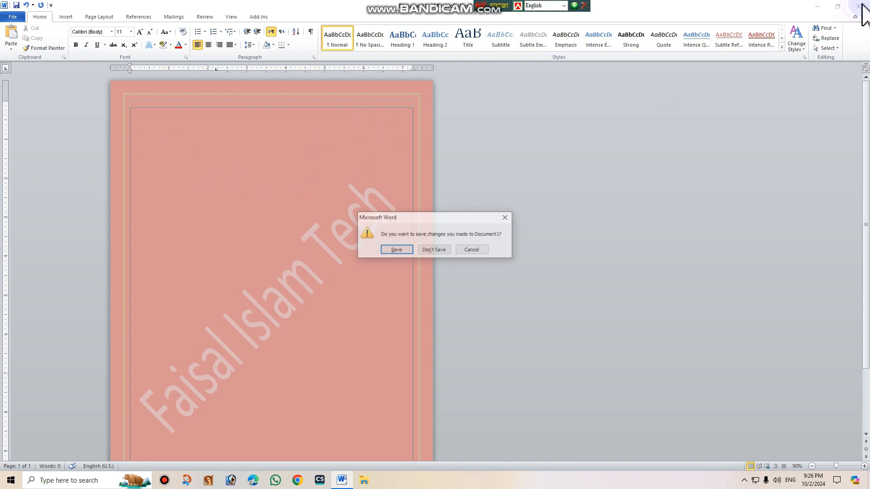
left_click(431, 250)
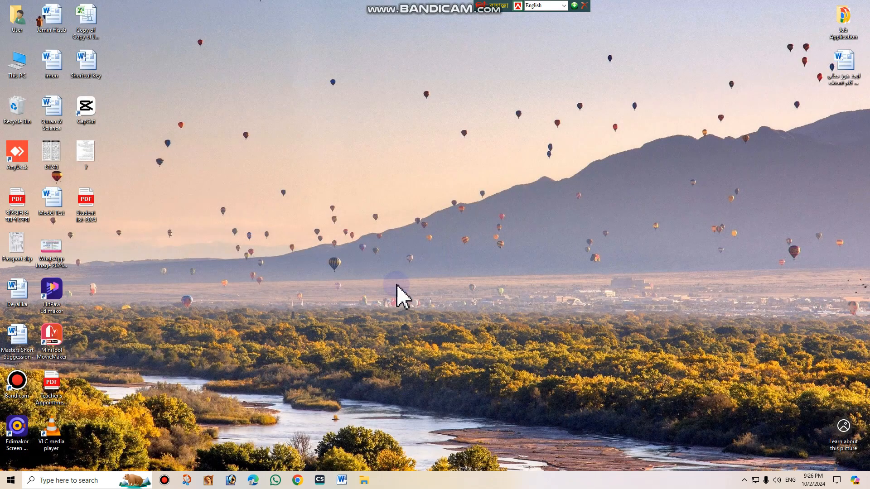
left_click(342, 480)
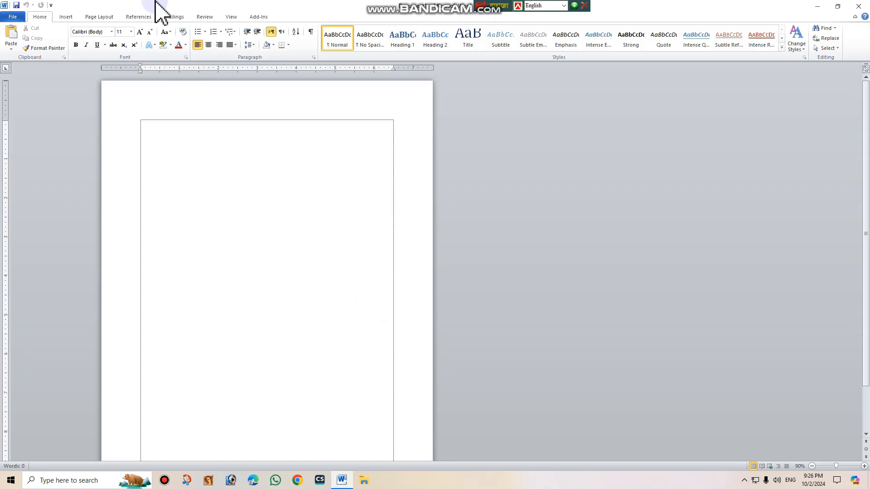
Set the new document's paper size to A4 and its page margins to Narrow.
left_click(102, 17)
left_click(117, 38)
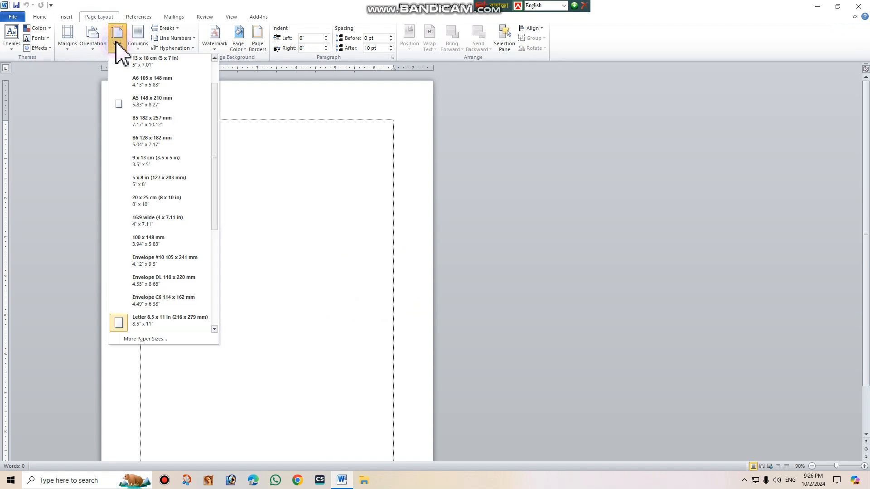
left_click(134, 63)
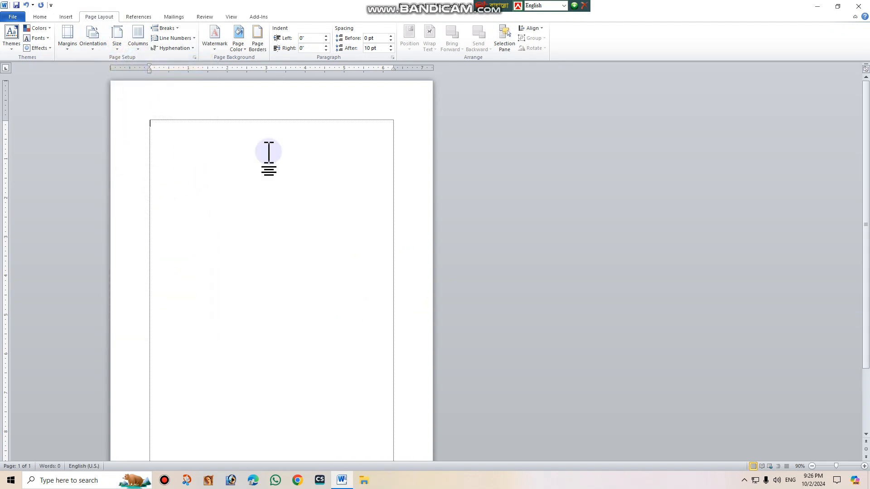
left_click(68, 45)
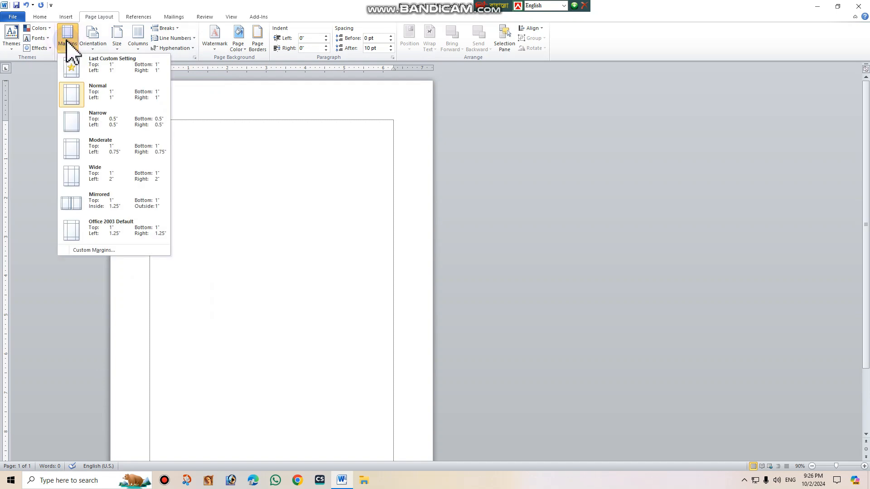
left_click(105, 122)
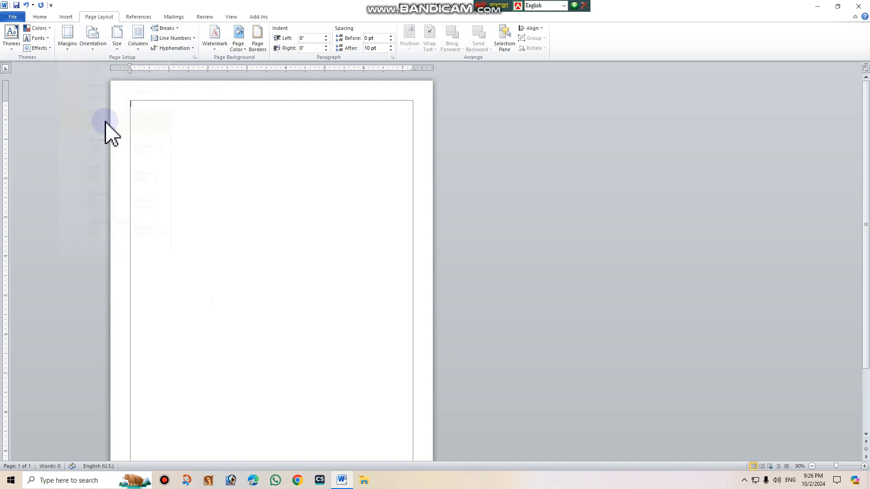
Set the text font to Times New Roman at size 14.
left_click(44, 17)
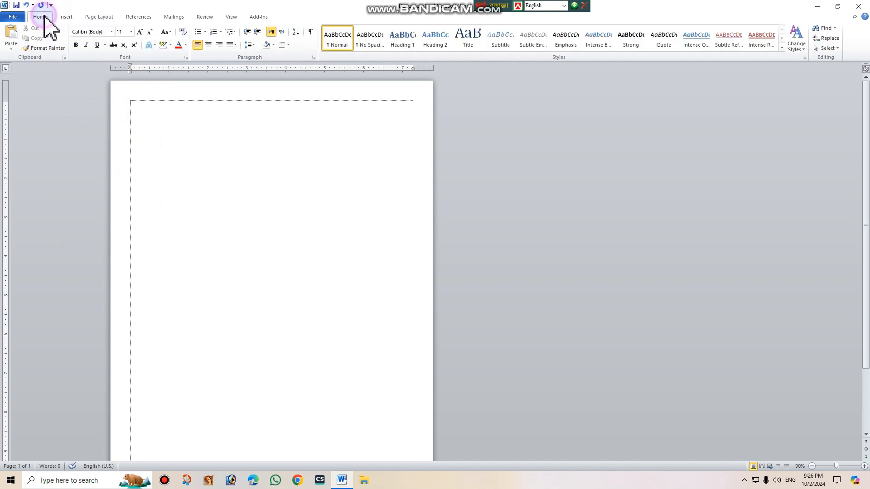
left_click(131, 32)
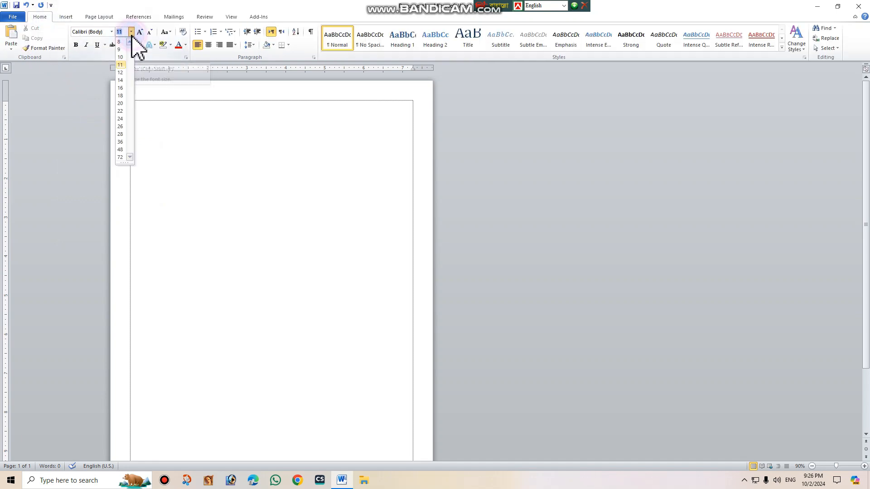
left_click(121, 80)
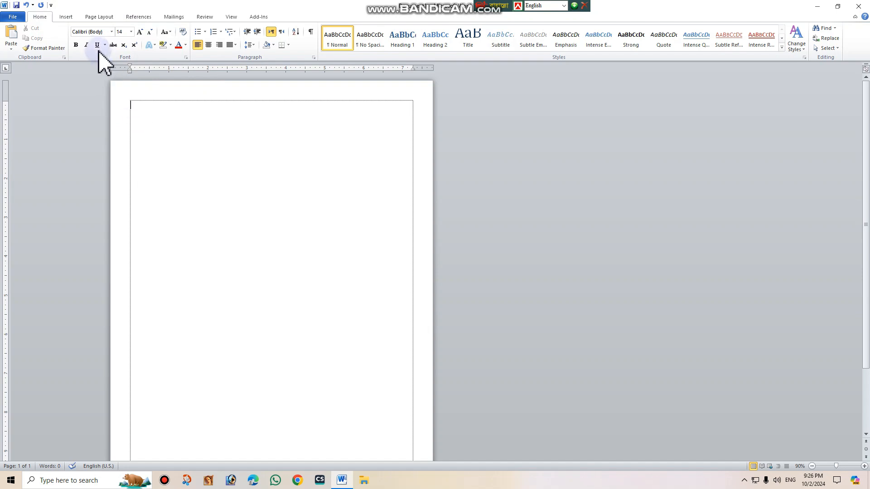
left_click(111, 32)
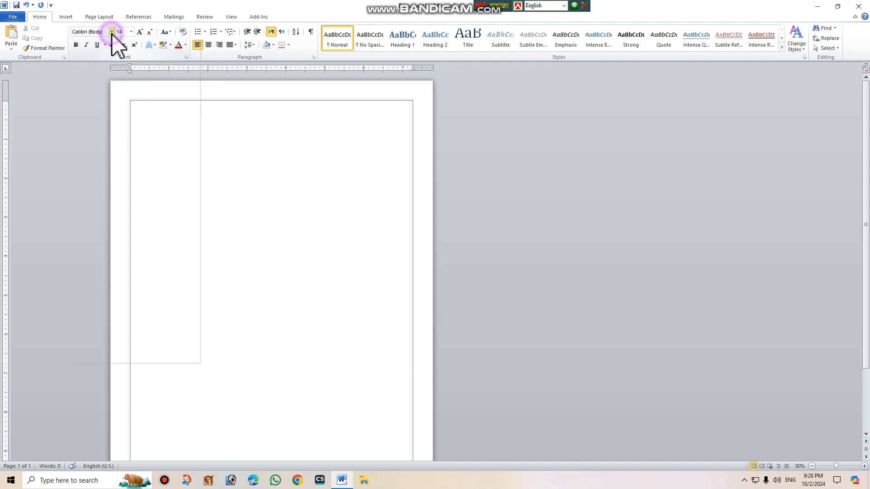
left_click(129, 75)
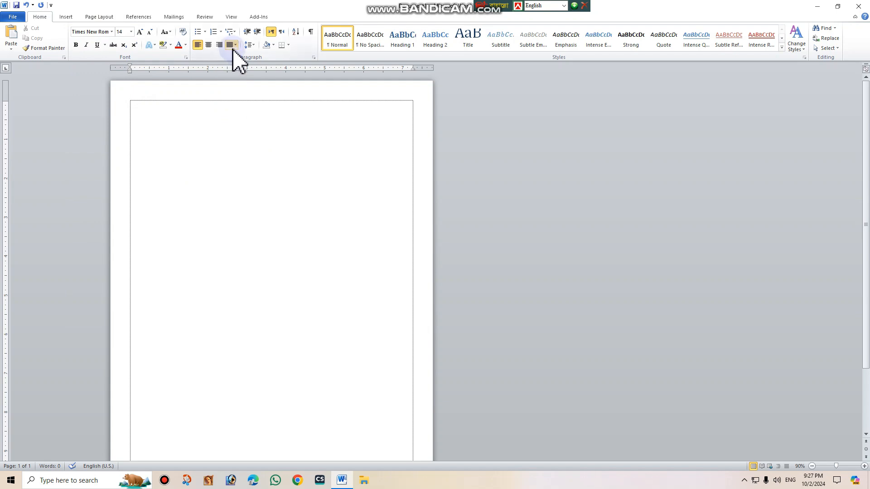
Select the empty paragraph and set its line spacing to 1.0.
left_click(251, 45)
left_click(210, 123)
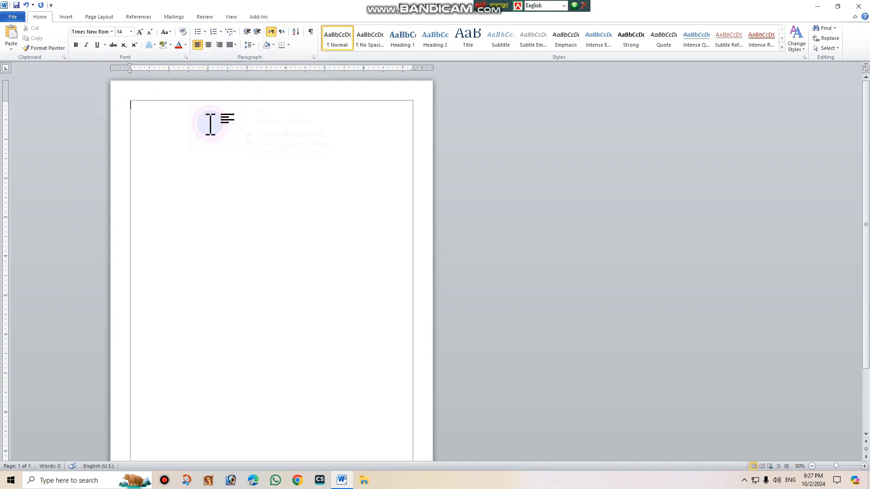
left_click(255, 47)
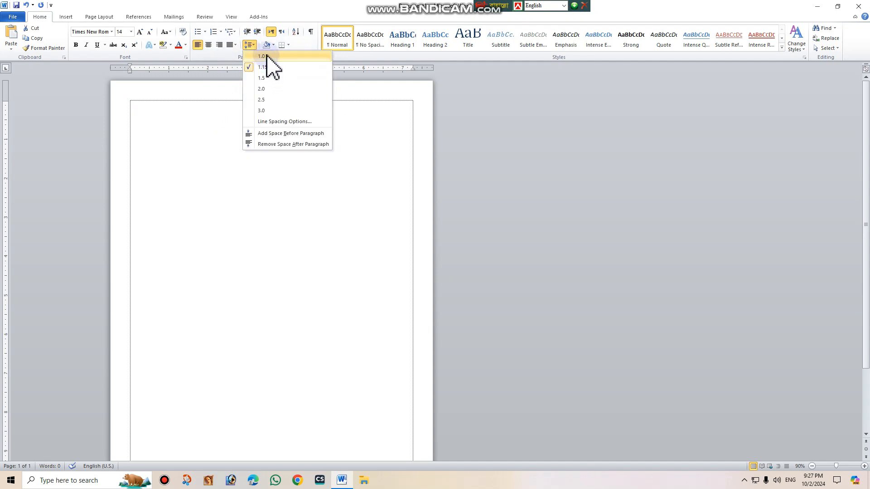
left_click(266, 56)
Set the paragraph's line spacing to 1.15 and remove the space after the paragraph.
left_click(254, 46)
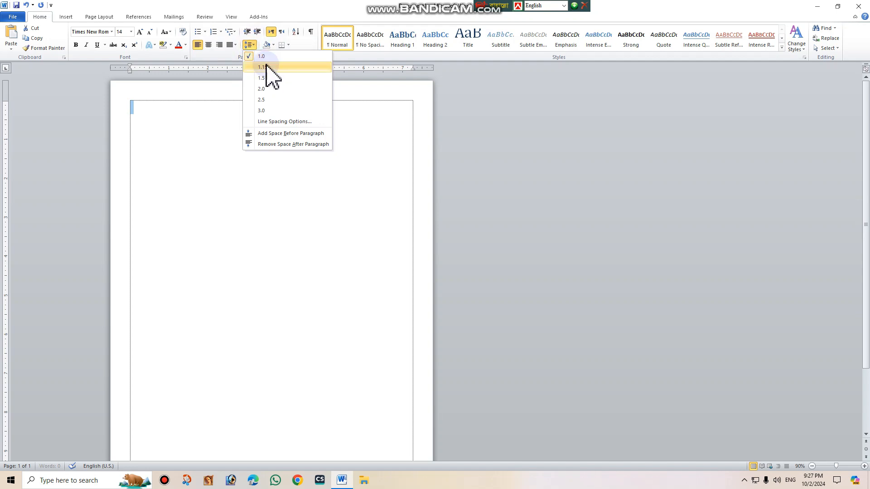
left_click(267, 68)
left_click(253, 46)
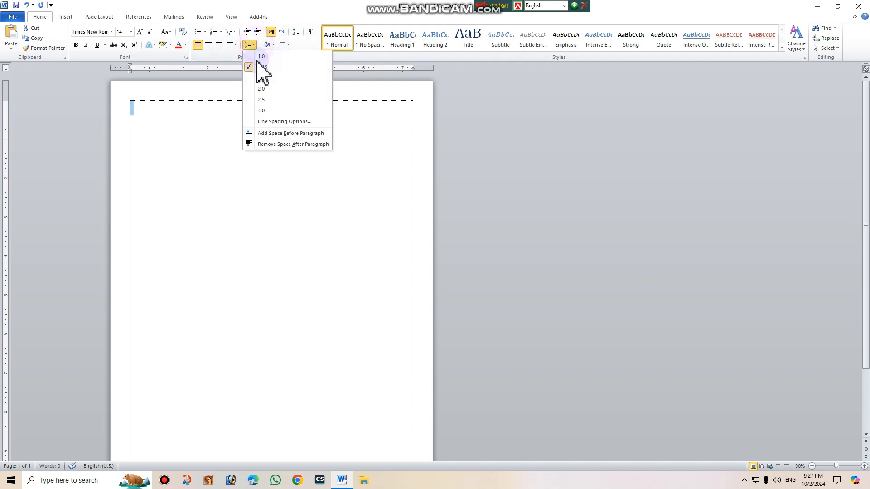
left_click(277, 144)
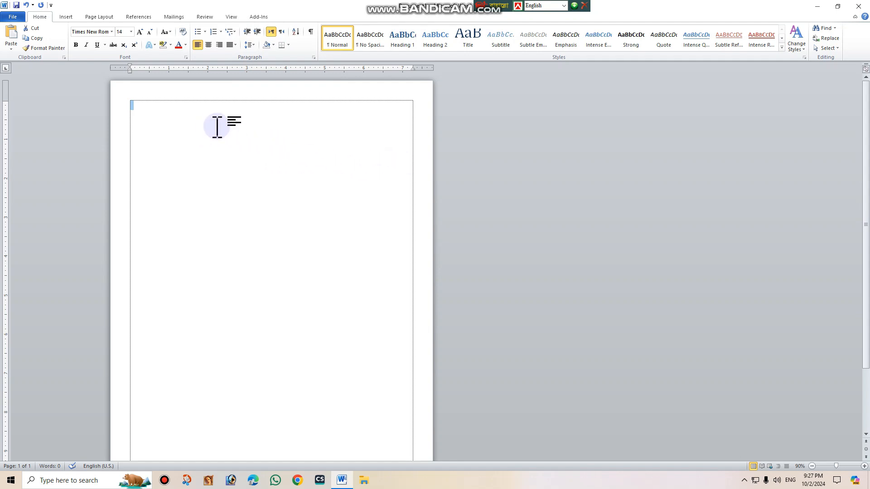
Save the document to the Desktop folder as a Word document named FM.
key("ctrl+s")
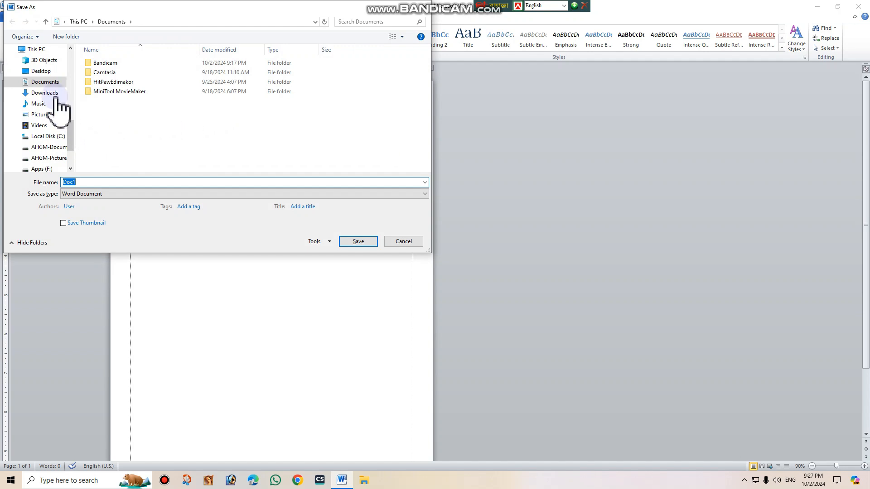
scroll(43, 84, "up", 1)
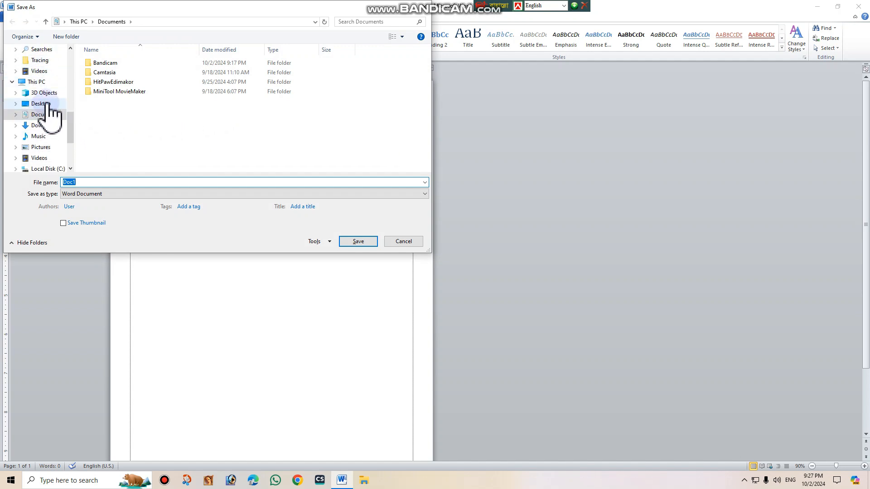
left_click(41, 104)
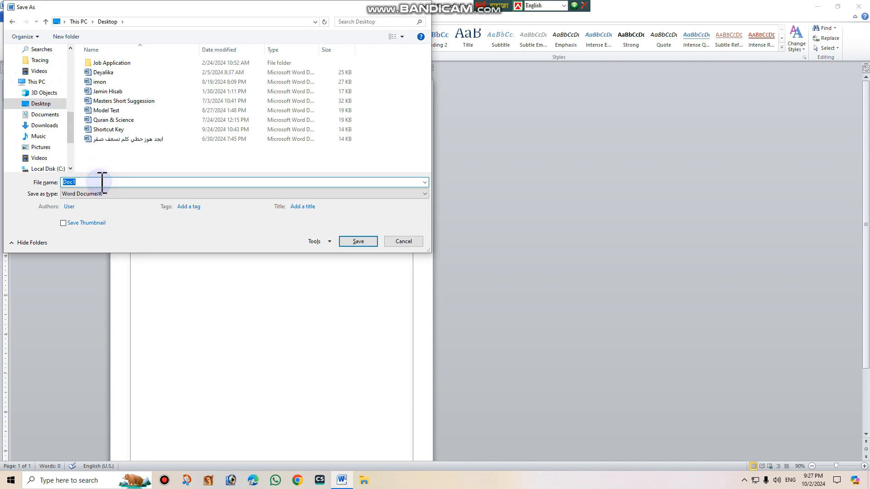
left_click(102, 182)
type("FM")
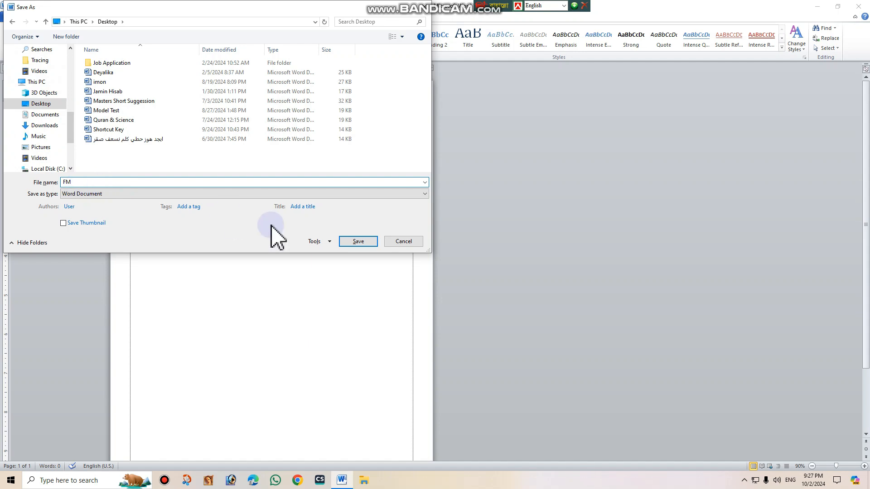
left_click(371, 242)
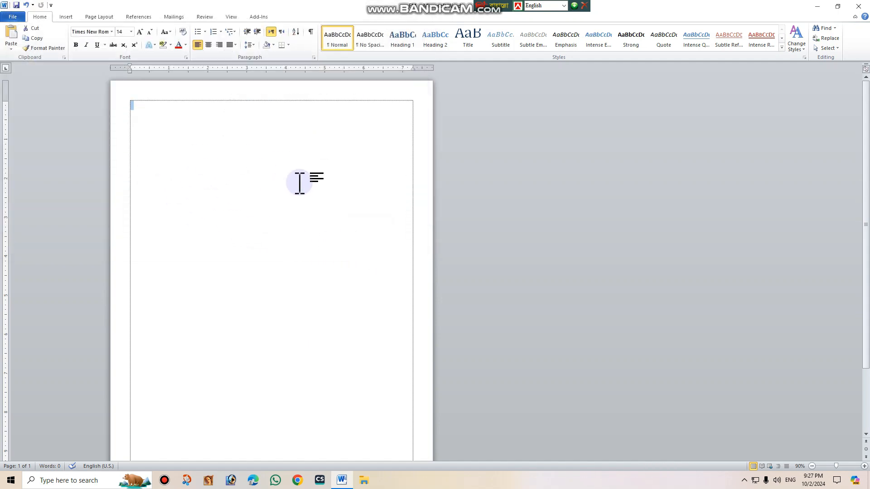
scroll(274, 190, "up", 5, "ctrl")
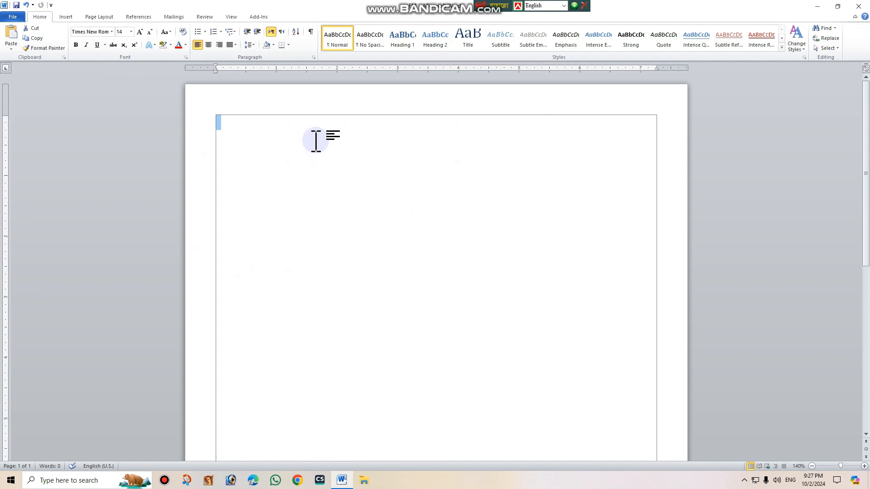